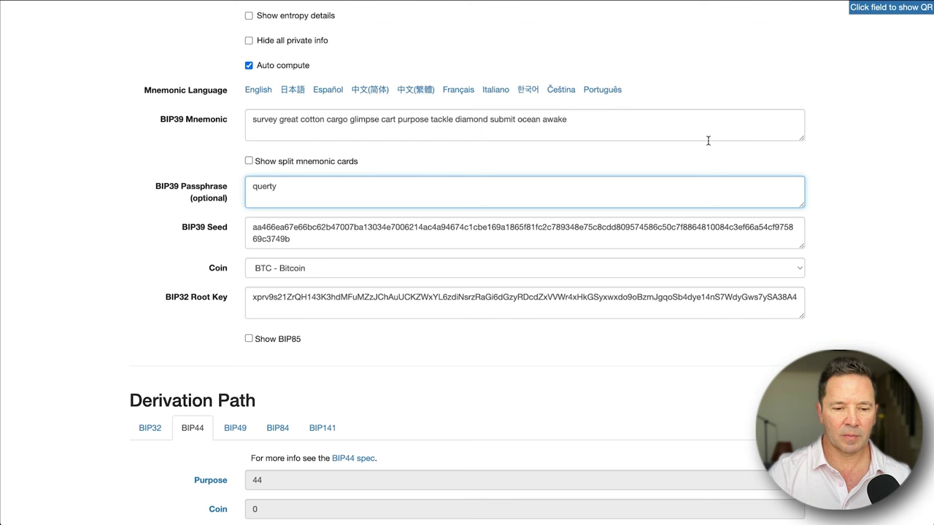
Erase the BIP39 Passphrase, leaving the mnemonic as the only input to the seed.
{"action": "mouse_move", "coordinate": [165, 154]}
{"action": "left_mouse_down"}
{"action": "mouse_move", "coordinate": [266, 134]}
{"action": "mouse_move", "coordinate": [251, 150]}
{"action": "left_mouse_up"}
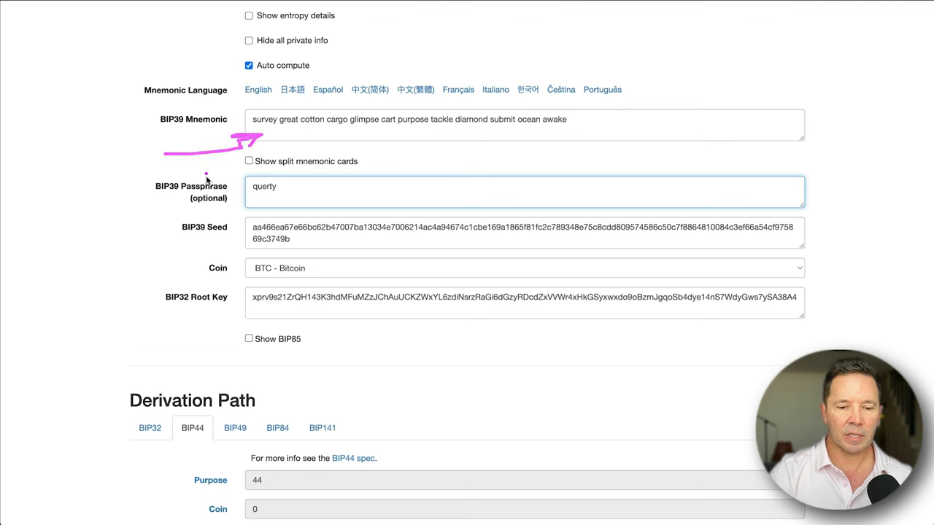
{"action": "mouse_move", "coordinate": [196, 204]}
{"action": "left_mouse_down"}
{"action": "mouse_move", "coordinate": [261, 197]}
{"action": "mouse_move", "coordinate": [235, 212]}
{"action": "left_mouse_up"}
{"action": "key", "text": "BackSpace"}
{"action": "key", "text": "BackSpace"}
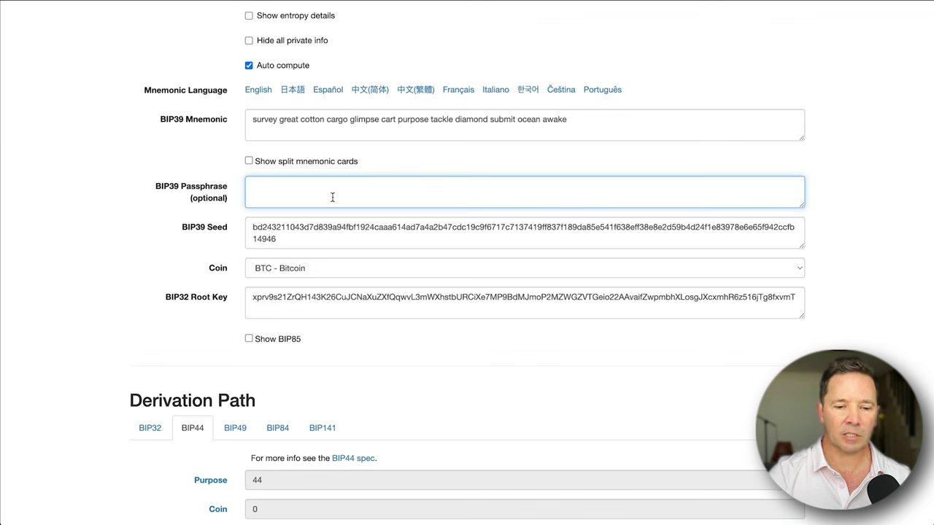
{"action": "left_click", "coordinate": [430, 125]}
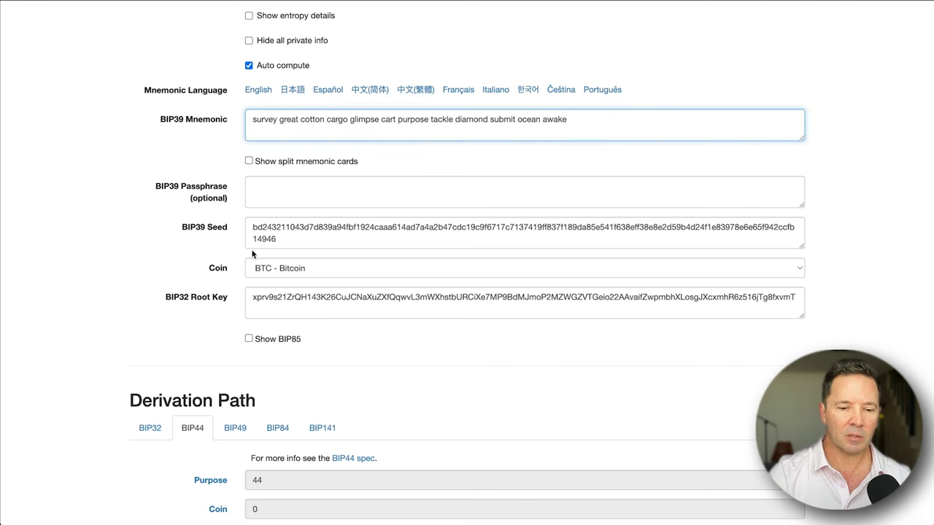
{"action": "scroll", "coordinate": [248, 248], "scroll_direction": "down", "scroll_amount": 3}
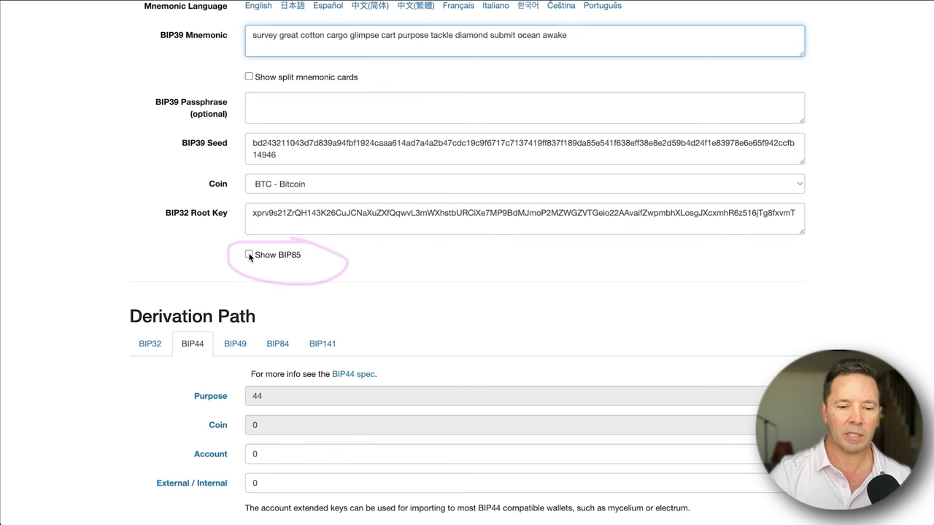
Enable BIP85 with application BIP39, language English and a 12-word child mnemonic.
{"action": "left_click", "coordinate": [250, 255]}
{"action": "scroll", "coordinate": [410, 252], "scroll_direction": "down", "scroll_amount": 5}
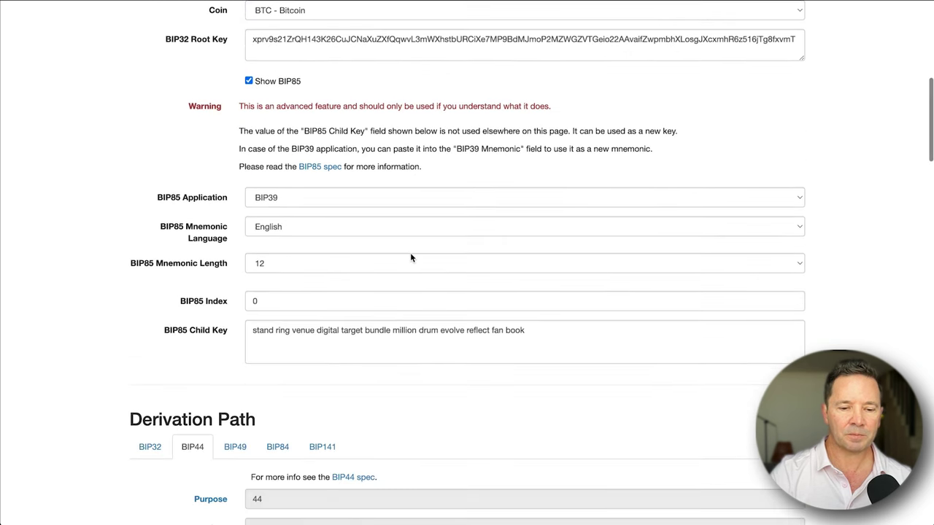
{"action": "left_click_drag", "start_coordinate": [319, 134], "coordinate": [356, 119]}
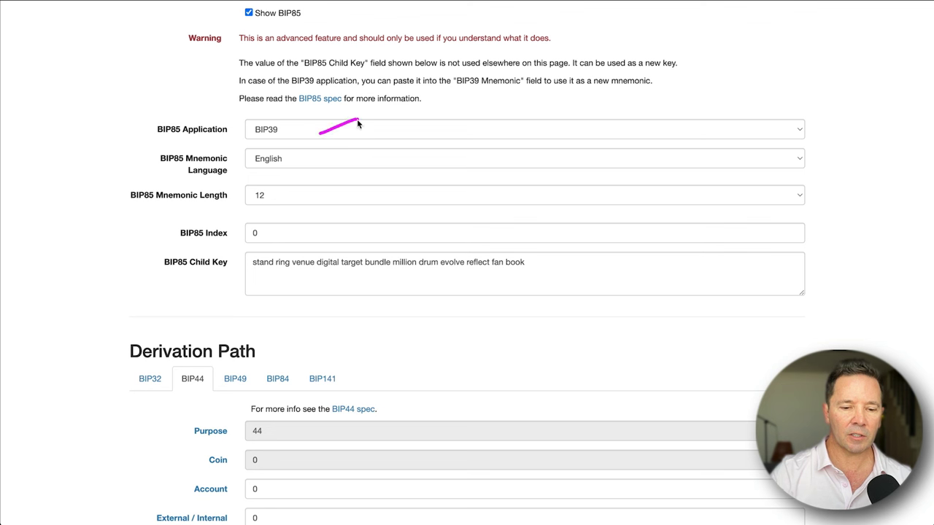
{"action": "left_click_drag", "start_coordinate": [335, 160], "coordinate": [386, 147]}
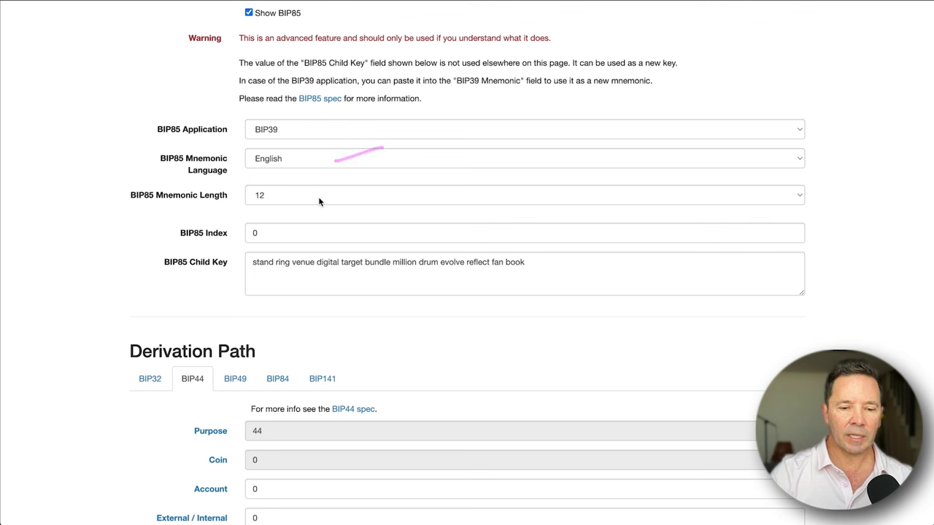
{"action": "left_click", "coordinate": [344, 196]}
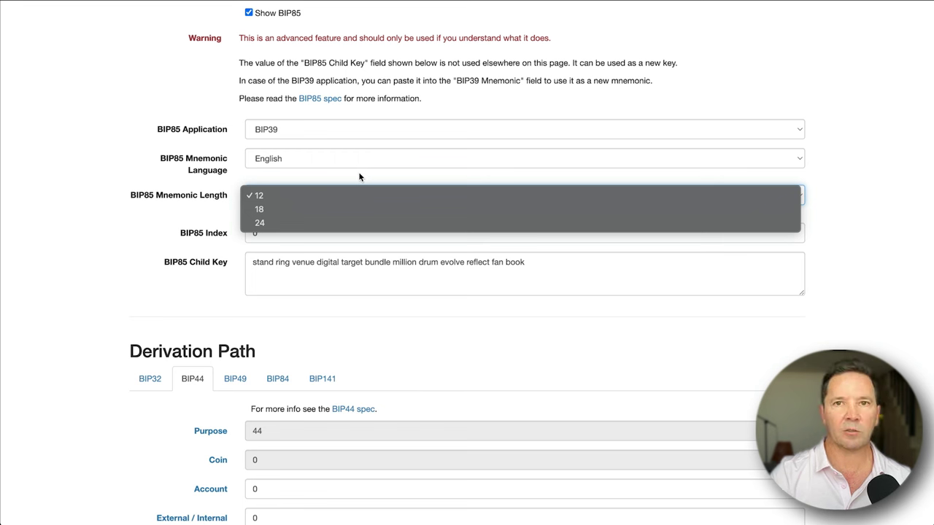
{"action": "left_click", "coordinate": [348, 178]}
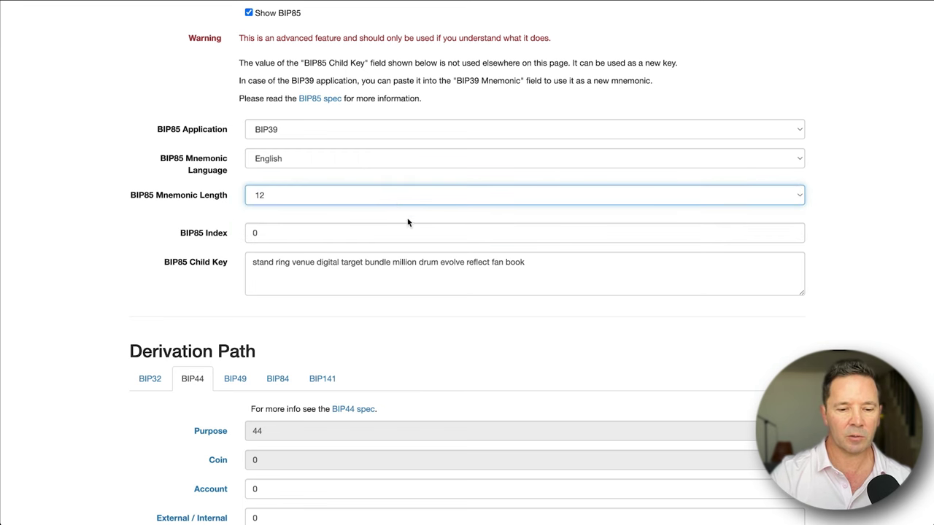
{"action": "mouse_move", "coordinate": [243, 268]}
{"action": "mouse_move", "coordinate": [246, 254]}
{"action": "left_mouse_down"}
{"action": "mouse_move", "coordinate": [450, 241]}
{"action": "mouse_move", "coordinate": [536, 266]}
{"action": "mouse_move", "coordinate": [363, 296]}
{"action": "mouse_move", "coordinate": [228, 268]}
{"action": "mouse_move", "coordinate": [264, 245]}
{"action": "mouse_move", "coordinate": [329, 252]}
{"action": "left_mouse_up"}
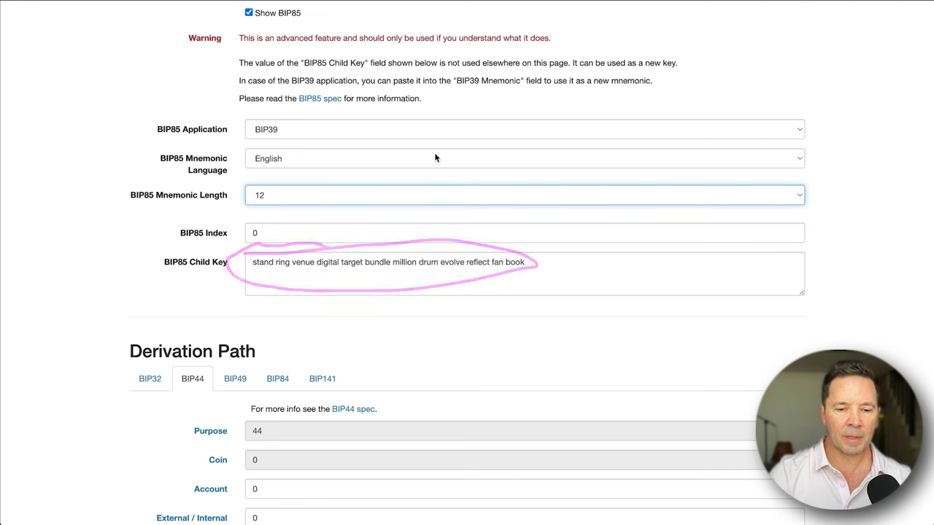
Annotate the main mnemonic field and the BIP85 Index and Child Key rows.
{"action": "scroll", "coordinate": [436, 156], "scroll_direction": "up", "scroll_amount": 3}
{"action": "scroll", "coordinate": [436, 156], "scroll_direction": "up", "scroll_amount": 2}
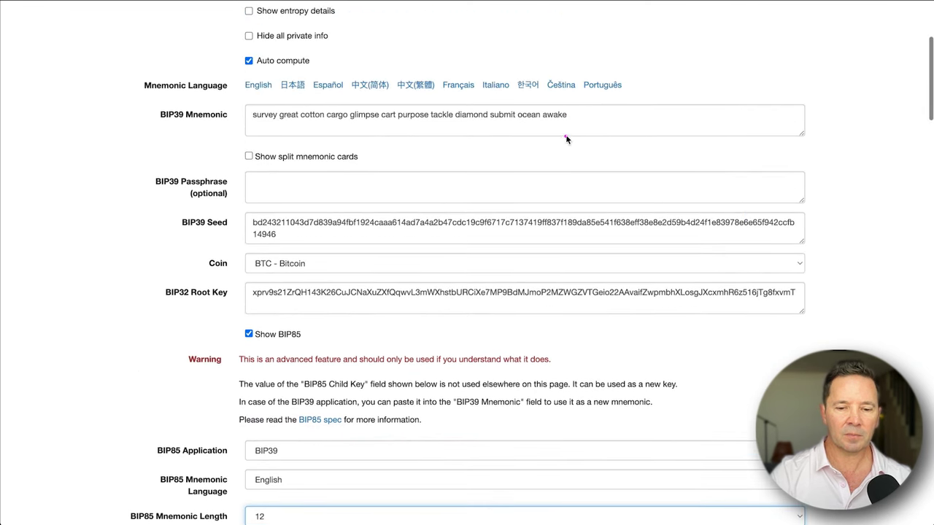
{"action": "mouse_move", "coordinate": [584, 107]}
{"action": "left_mouse_down"}
{"action": "mouse_move", "coordinate": [268, 89]}
{"action": "mouse_move", "coordinate": [263, 126]}
{"action": "mouse_move", "coordinate": [526, 124]}
{"action": "mouse_move", "coordinate": [606, 105]}
{"action": "left_mouse_up"}
{"action": "scroll", "coordinate": [410, 245], "scroll_direction": "down", "scroll_amount": 5}
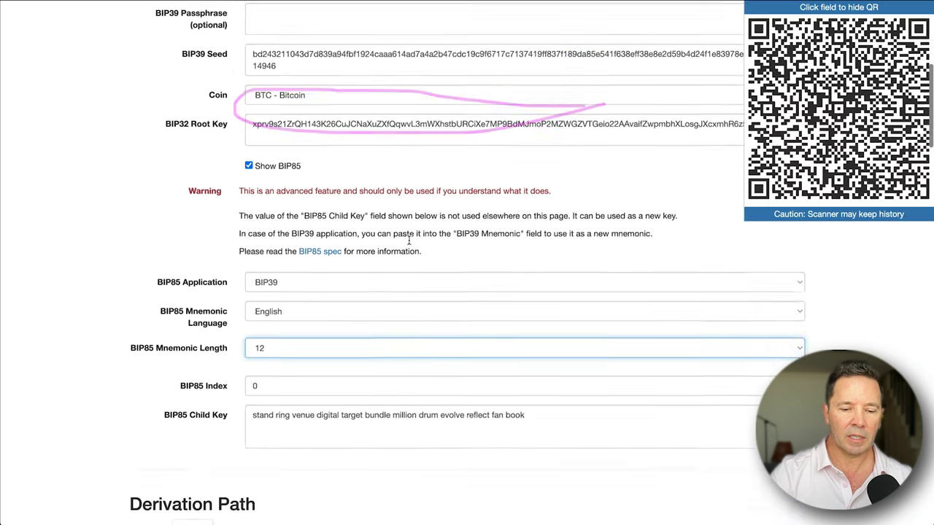
{"action": "mouse_move", "coordinate": [347, 223]}
{"action": "left_mouse_down"}
{"action": "mouse_move", "coordinate": [475, 226]}
{"action": "mouse_move", "coordinate": [410, 153]}
{"action": "mouse_move", "coordinate": [162, 172]}
{"action": "mouse_move", "coordinate": [183, 234]}
{"action": "mouse_move", "coordinate": [270, 230]}
{"action": "left_mouse_up"}
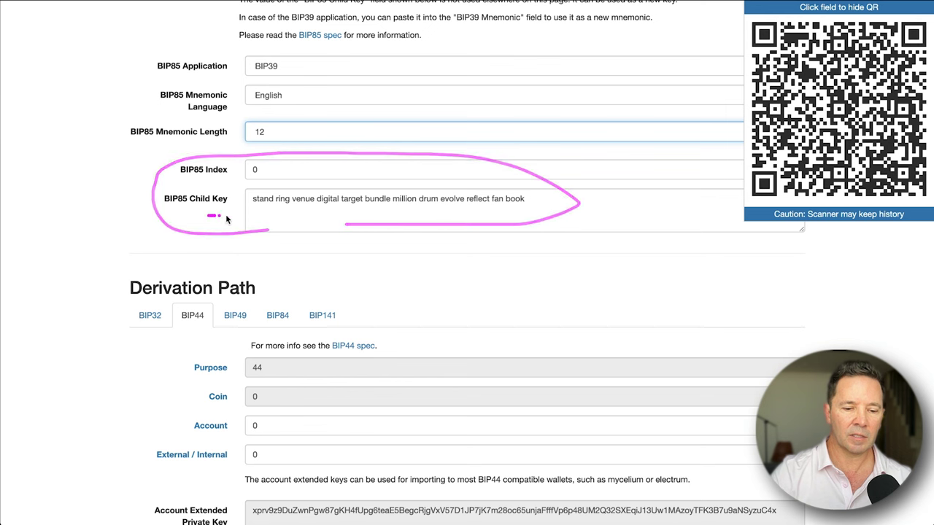
{"action": "left_click_drag", "start_coordinate": [208, 215], "coordinate": [257, 214]}
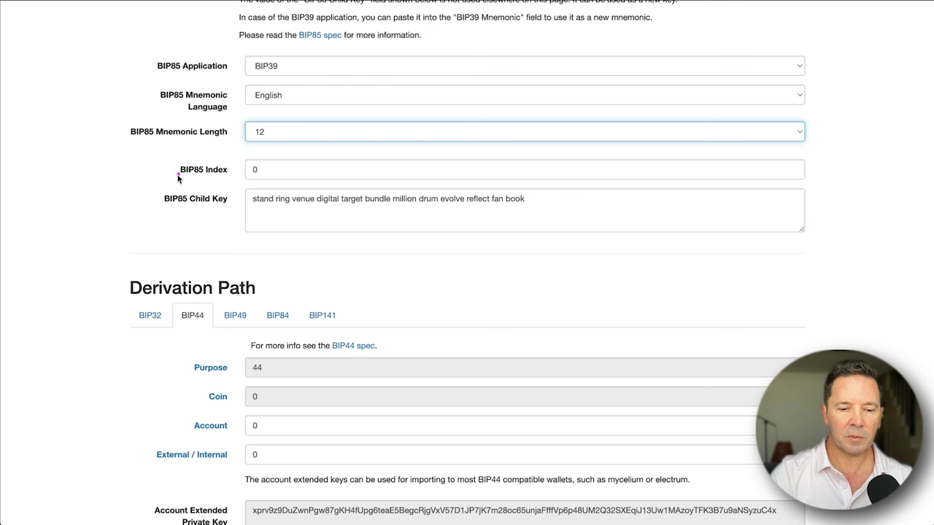
{"action": "mouse_move", "coordinate": [178, 175]}
{"action": "left_mouse_down"}
{"action": "mouse_move", "coordinate": [235, 176]}
{"action": "mouse_move", "coordinate": [233, 154]}
{"action": "mouse_move", "coordinate": [246, 158]}
{"action": "mouse_move", "coordinate": [236, 163]}
{"action": "left_mouse_up"}
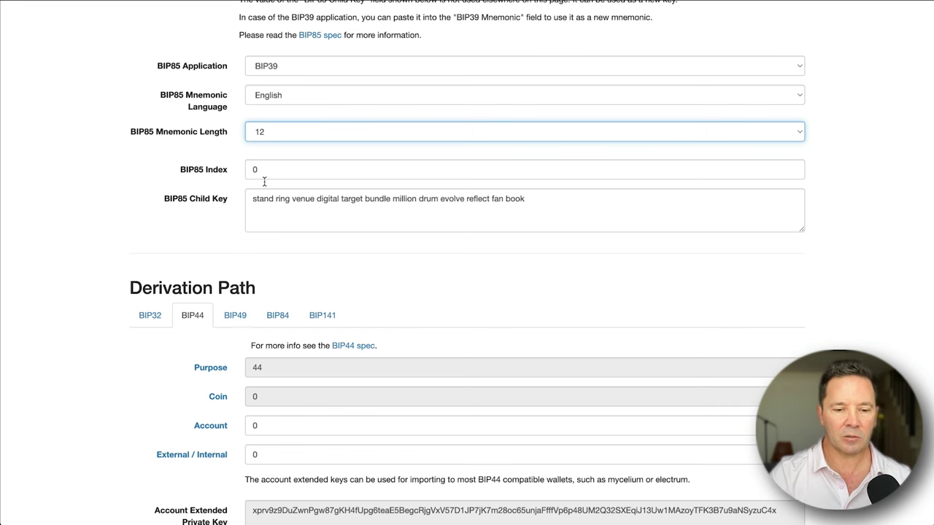
{"action": "mouse_move", "coordinate": [251, 198]}
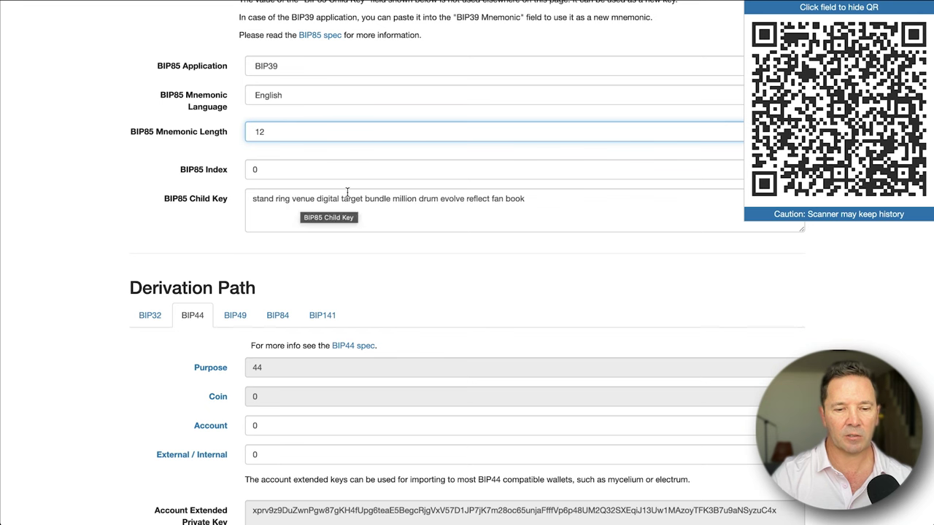
Try BIP85 indexes 1, 2 and 25, finally setting the index to 74.
{"action": "double_click", "coordinate": [289, 166]}
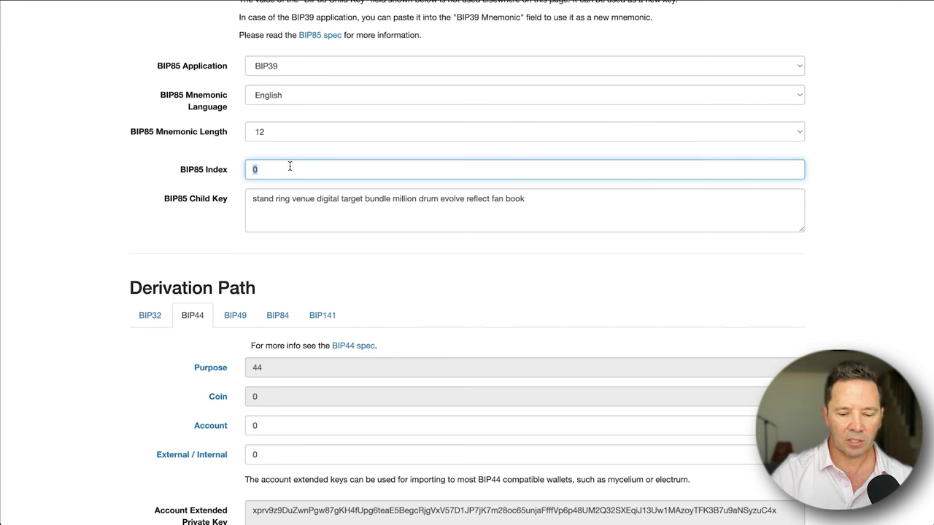
{"action": "type", "text": "1"}
{"action": "mouse_move", "coordinate": [273, 206]}
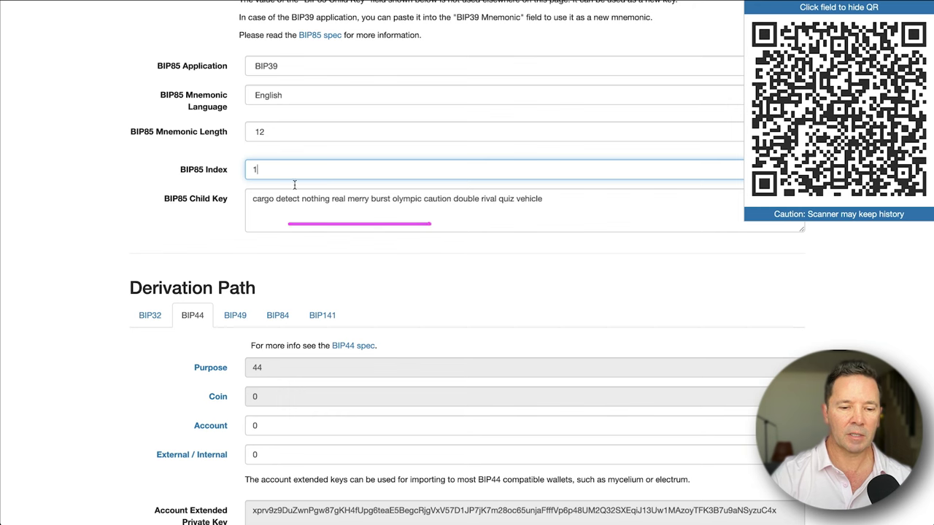
{"action": "key", "text": "BackSpace"}
{"action": "type", "text": "2"}
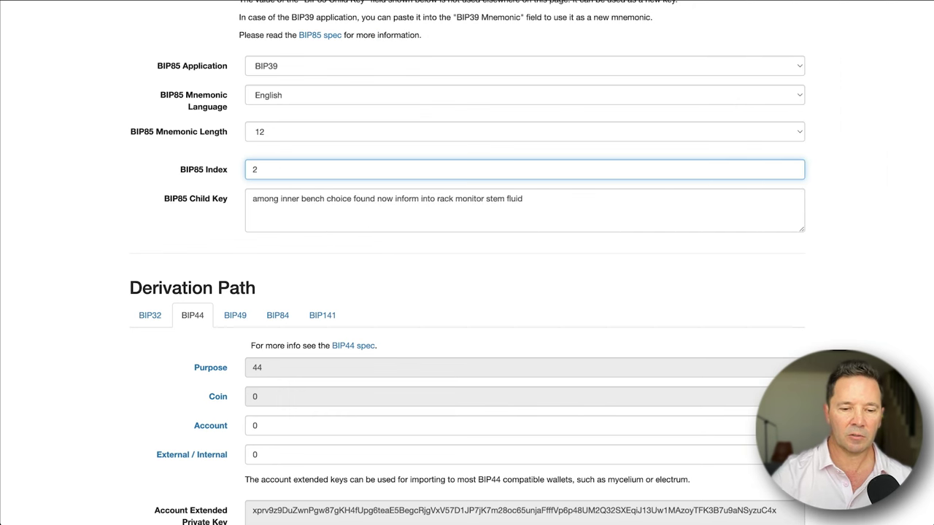
{"action": "key", "text": "BackSpace"}
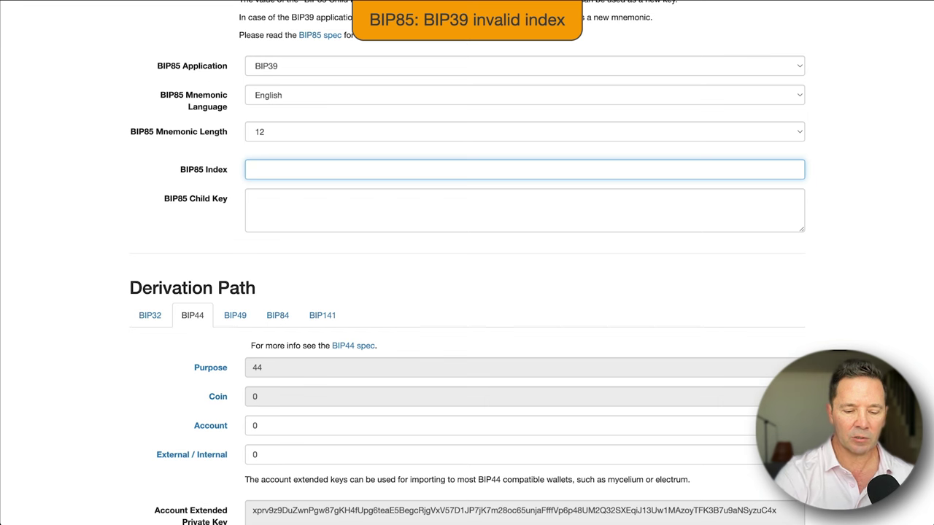
{"action": "type", "text": "25"}
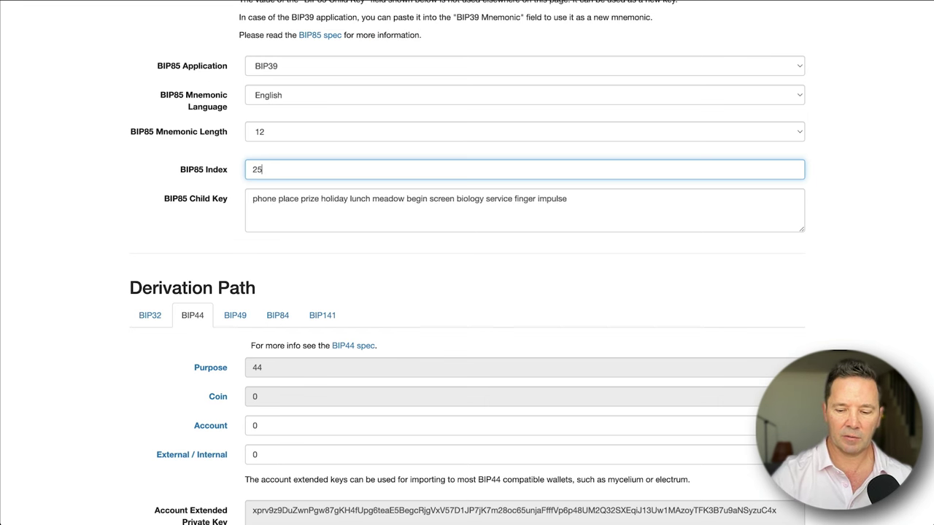
{"action": "key", "text": "BackSpace"}
{"action": "key", "text": "BackSpace"}
{"action": "type", "text": "74"}
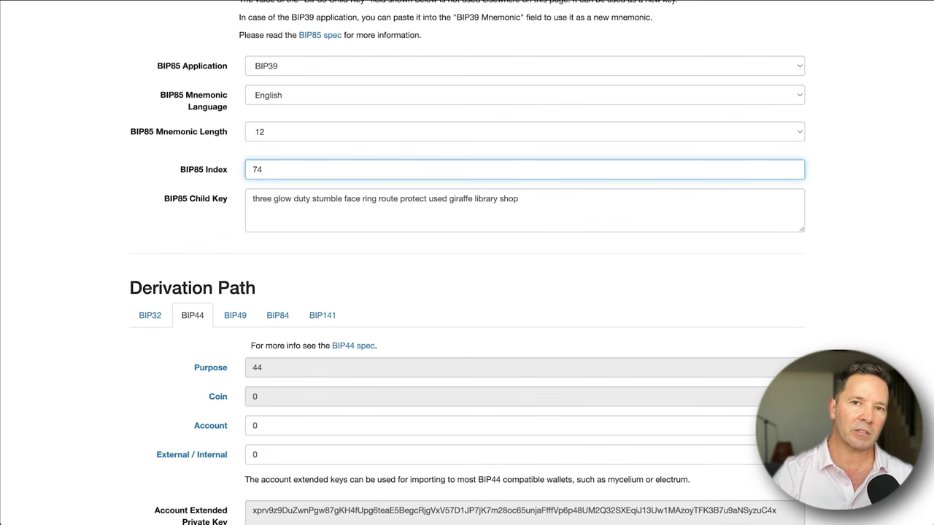
{"action": "scroll", "coordinate": [193, 114], "scroll_direction": "up", "scroll_amount": 5}
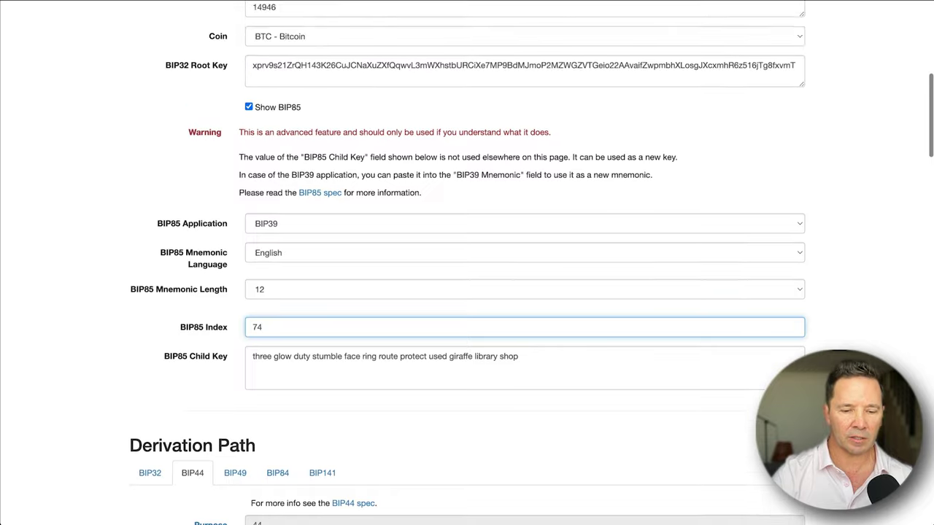
Reset the BIP85 index to 0.
{"action": "scroll", "coordinate": [241, 188], "scroll_direction": "up", "scroll_amount": 1}
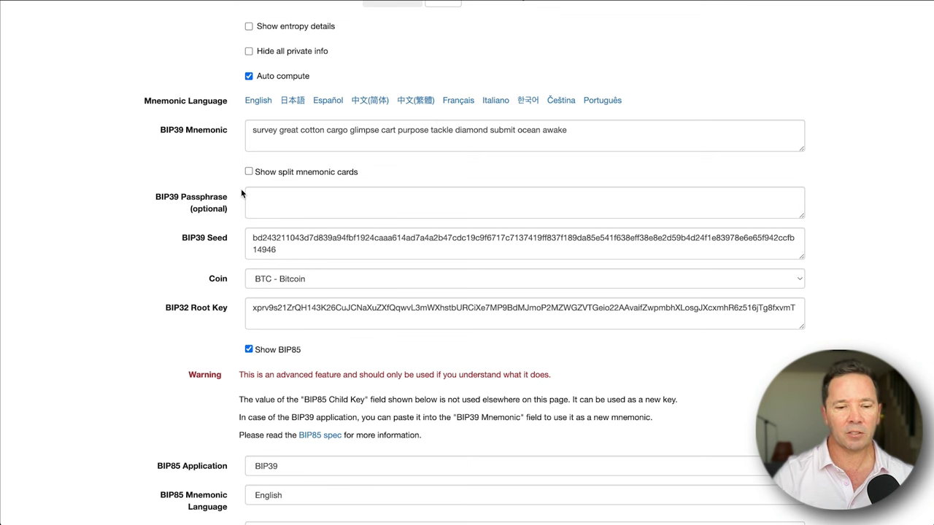
{"action": "left_click_drag", "start_coordinate": [220, 154], "coordinate": [287, 147]}
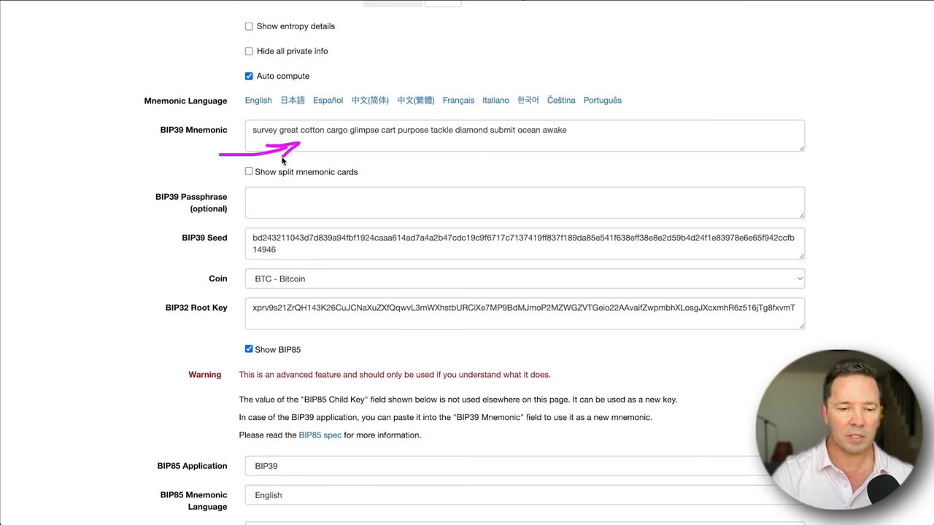
{"action": "left_click", "coordinate": [255, 199]}
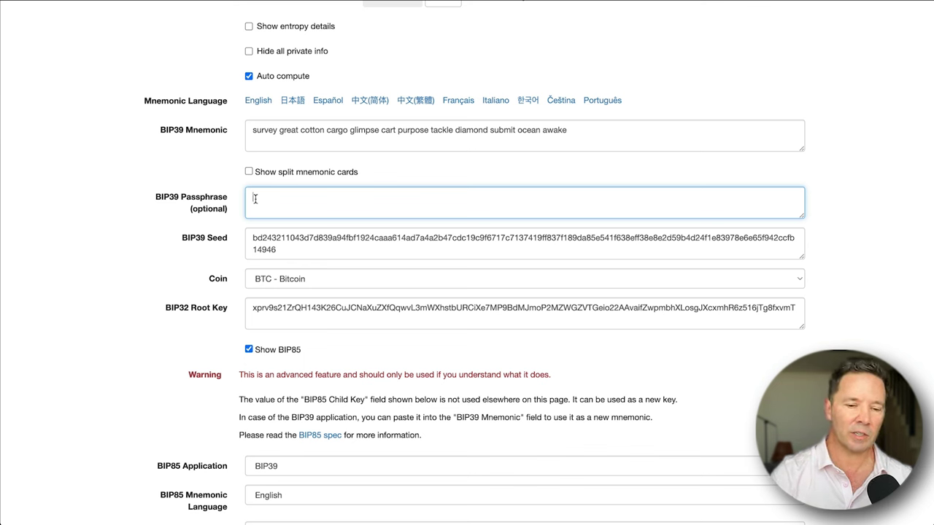
{"action": "mouse_move", "coordinate": [248, 128]}
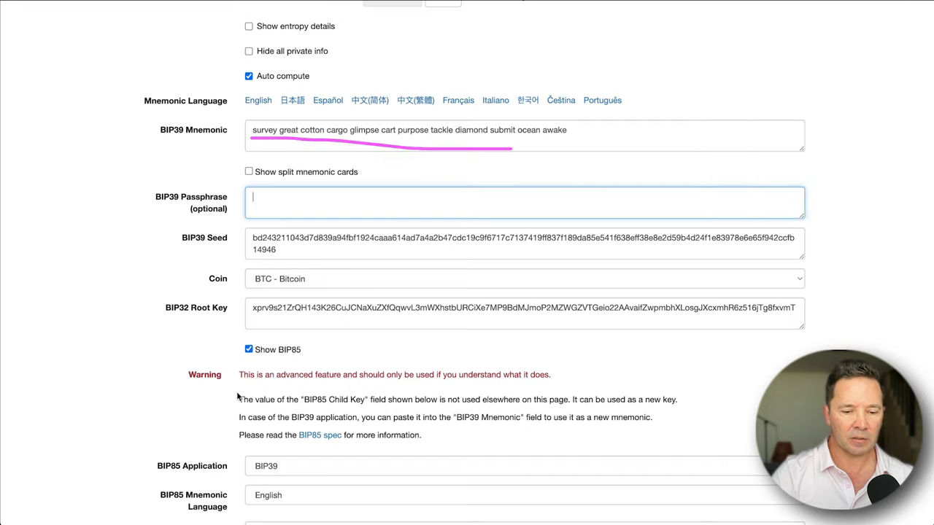
{"action": "scroll", "coordinate": [237, 394], "scroll_direction": "down", "scroll_amount": 5}
{"action": "double_click", "coordinate": [277, 345]}
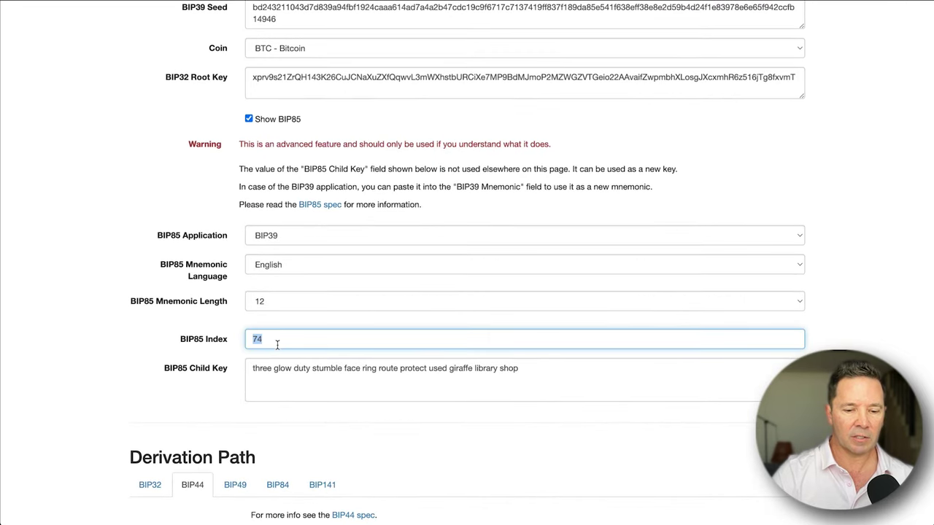
{"action": "type", "text": "0"}
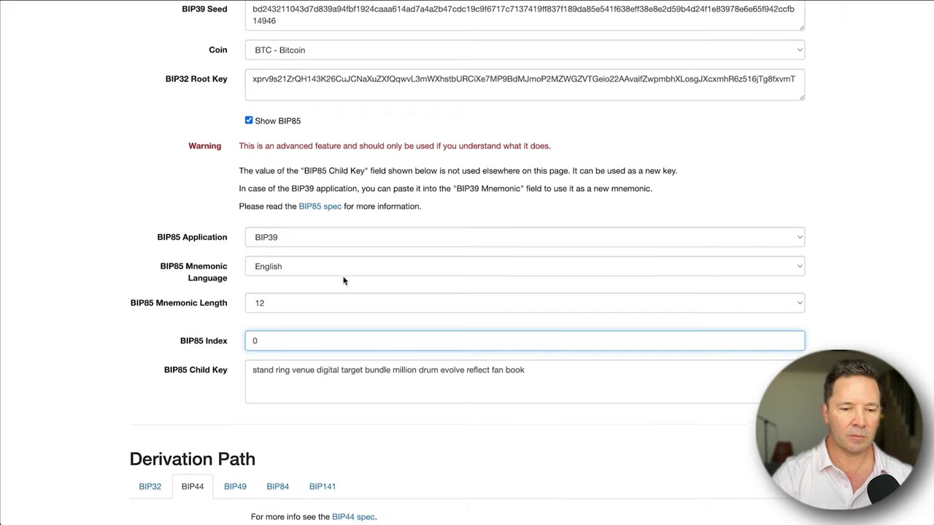
Enter the BIP39 passphrase for the main mnemonic.
{"action": "scroll", "coordinate": [344, 281], "scroll_direction": "up", "scroll_amount": 3}
{"action": "scroll", "coordinate": [344, 281], "scroll_direction": "up", "scroll_amount": 1}
{"action": "left_click", "coordinate": [271, 148]}
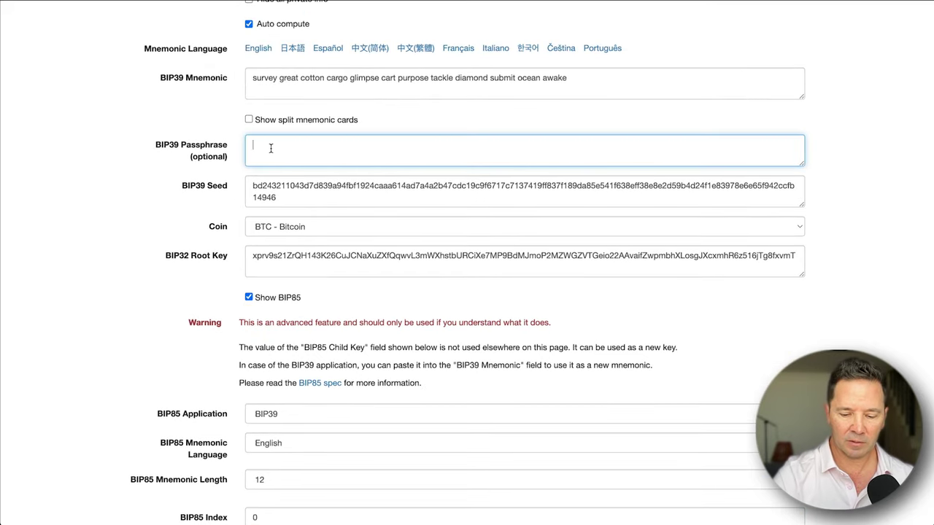
{"action": "type", "text": "passw"}
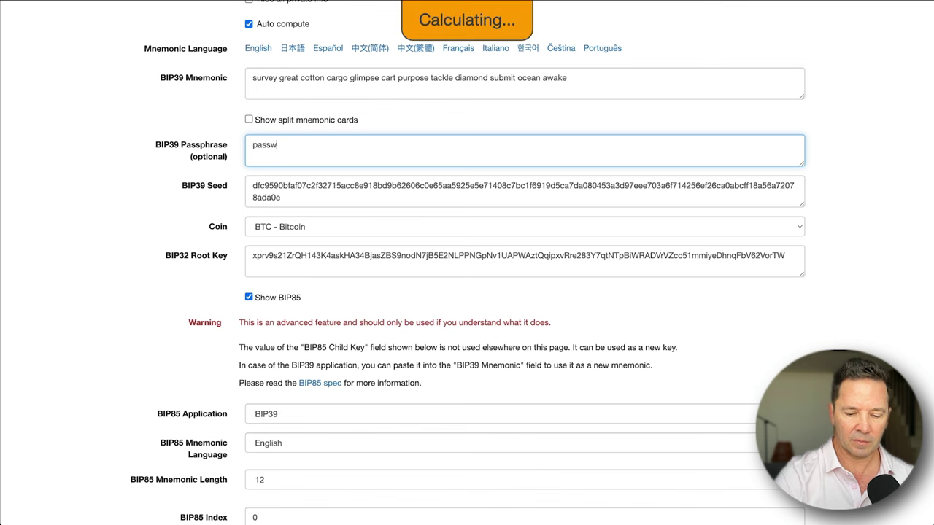
{"action": "type", "text": "ord"}
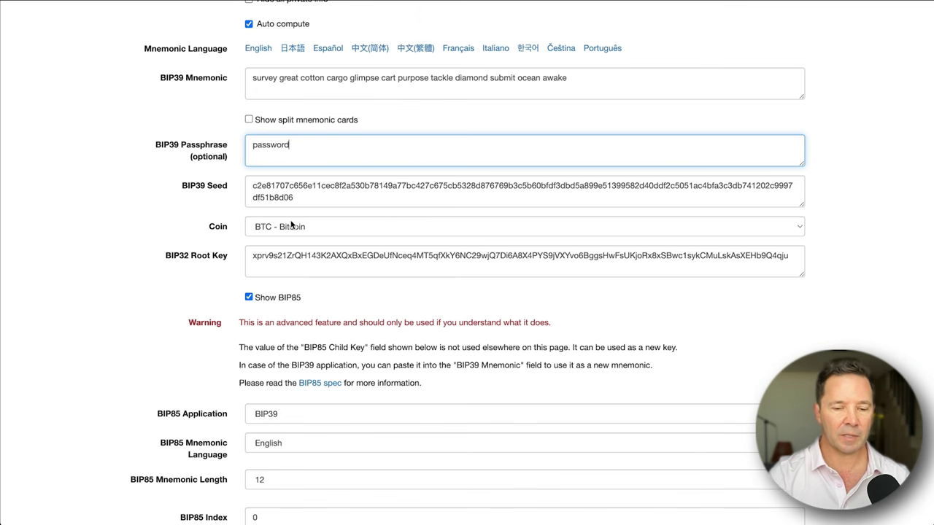
{"action": "scroll", "coordinate": [286, 224], "scroll_direction": "down", "scroll_amount": 1}
{"action": "scroll", "coordinate": [286, 224], "scroll_direction": "down", "scroll_amount": 5}
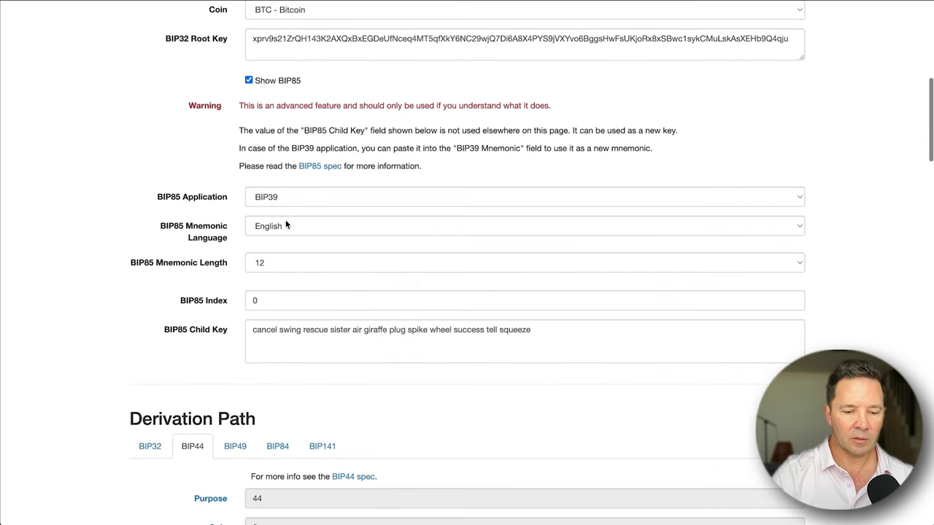
{"action": "mouse_move", "coordinate": [252, 352]}
Annotate the recalculated seed and BIP85 fields on the page.
{"action": "left_click_drag", "start_coordinate": [249, 343], "coordinate": [343, 344]}
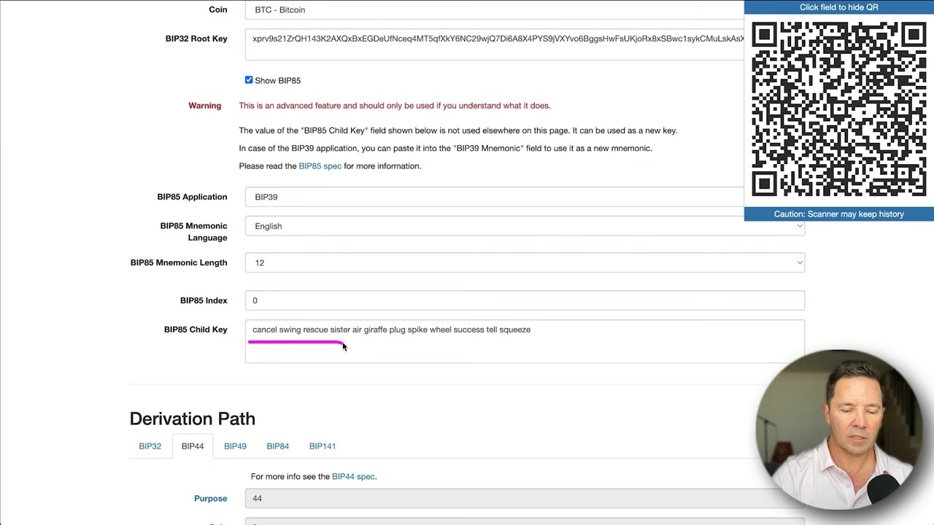
{"action": "mouse_move", "coordinate": [275, 286]}
{"action": "left_mouse_down"}
{"action": "mouse_move", "coordinate": [244, 308]}
{"action": "mouse_move", "coordinate": [267, 306]}
{"action": "mouse_move", "coordinate": [252, 293]}
{"action": "left_mouse_up"}
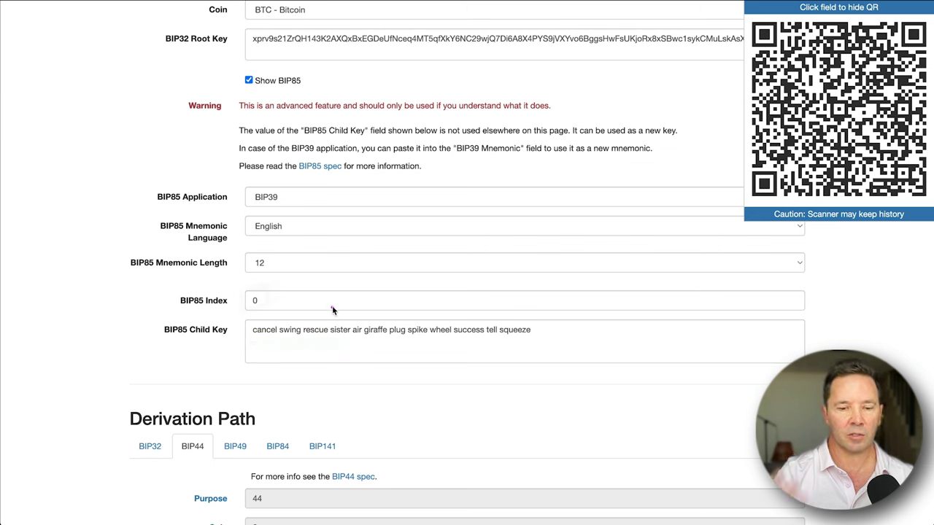
{"action": "left_click_drag", "start_coordinate": [253, 337], "coordinate": [329, 338]}
{"action": "scroll", "coordinate": [385, 226], "scroll_direction": "up", "scroll_amount": 10}
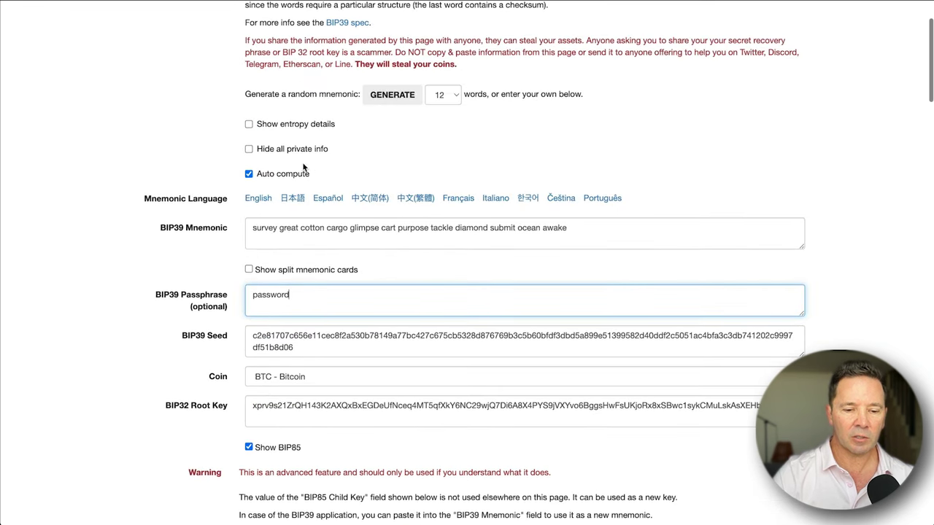
{"action": "mouse_move", "coordinate": [259, 210]}
{"action": "left_mouse_down"}
{"action": "mouse_move", "coordinate": [250, 210]}
{"action": "mouse_move", "coordinate": [261, 244]}
{"action": "mouse_move", "coordinate": [580, 244]}
{"action": "mouse_move", "coordinate": [420, 207]}
{"action": "mouse_move", "coordinate": [248, 207]}
{"action": "left_mouse_up"}
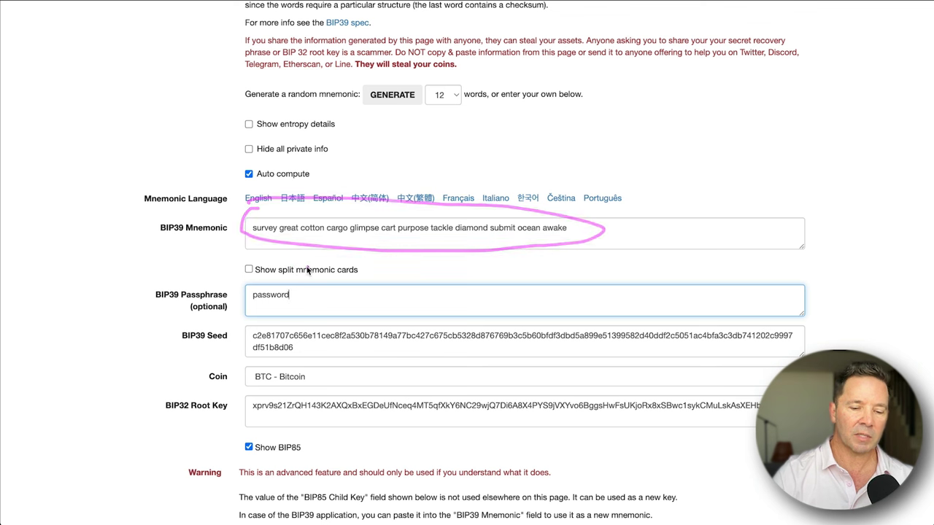
{"action": "mouse_move", "coordinate": [308, 267]}
{"action": "left_mouse_down"}
{"action": "mouse_move", "coordinate": [261, 275]}
{"action": "mouse_move", "coordinate": [303, 315]}
{"action": "mouse_move", "coordinate": [287, 271]}
{"action": "left_mouse_up"}
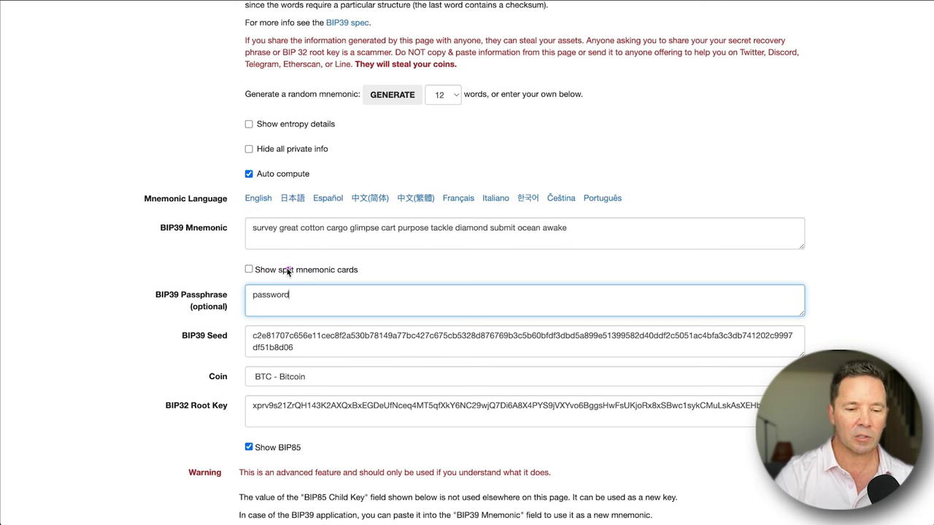
{"action": "left_click_drag", "start_coordinate": [306, 262], "coordinate": [289, 281]}
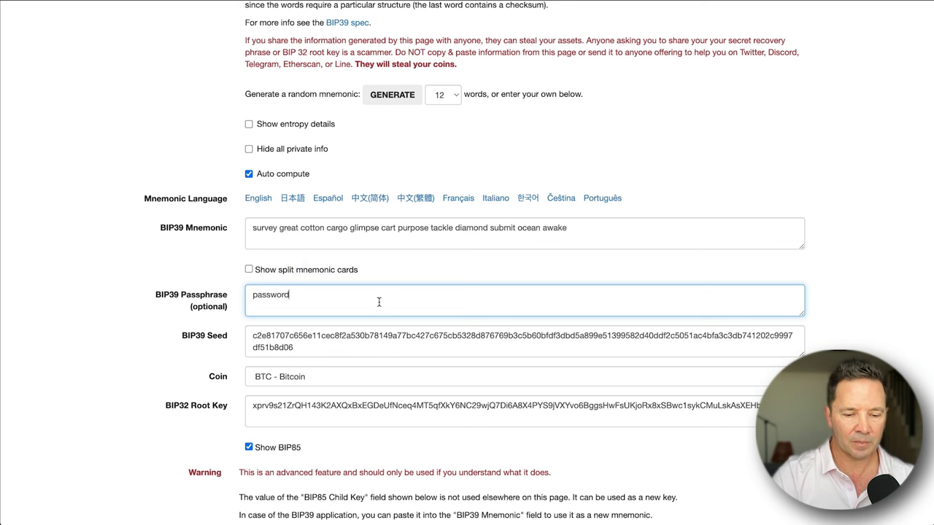
{"action": "scroll", "coordinate": [378, 302], "scroll_direction": "down", "scroll_amount": 5}
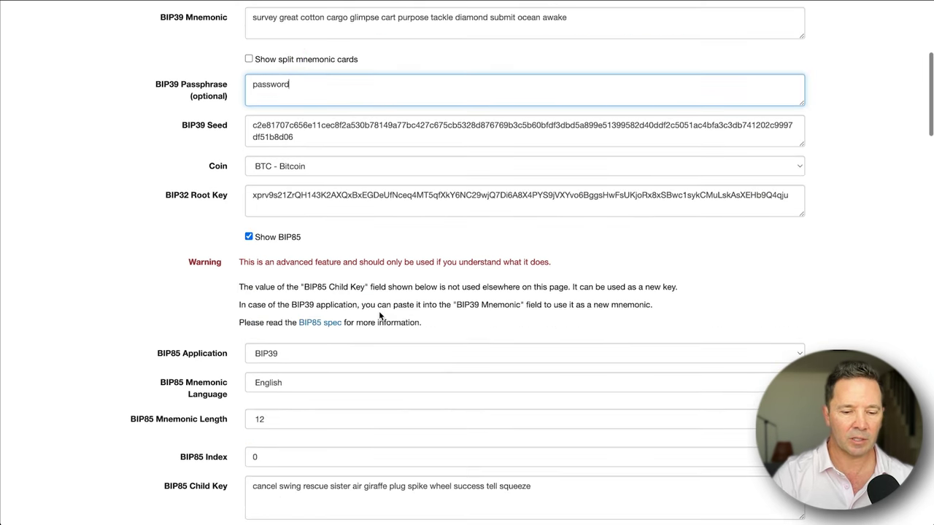
{"action": "scroll", "coordinate": [377, 373], "scroll_direction": "down", "scroll_amount": 2}
Cut the whole BIP85 Child Key mnemonic for reuse.
{"action": "left_click", "coordinate": [567, 423]}
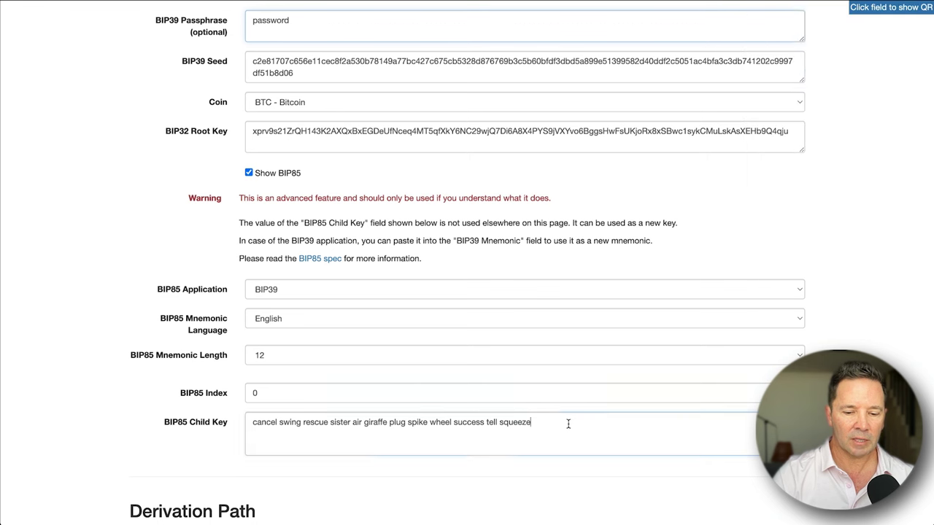
{"action": "triple_click", "coordinate": [567, 423]}
{"action": "key", "text": "super+x"}
{"action": "scroll", "coordinate": [534, 356], "scroll_direction": "up", "scroll_amount": 10}
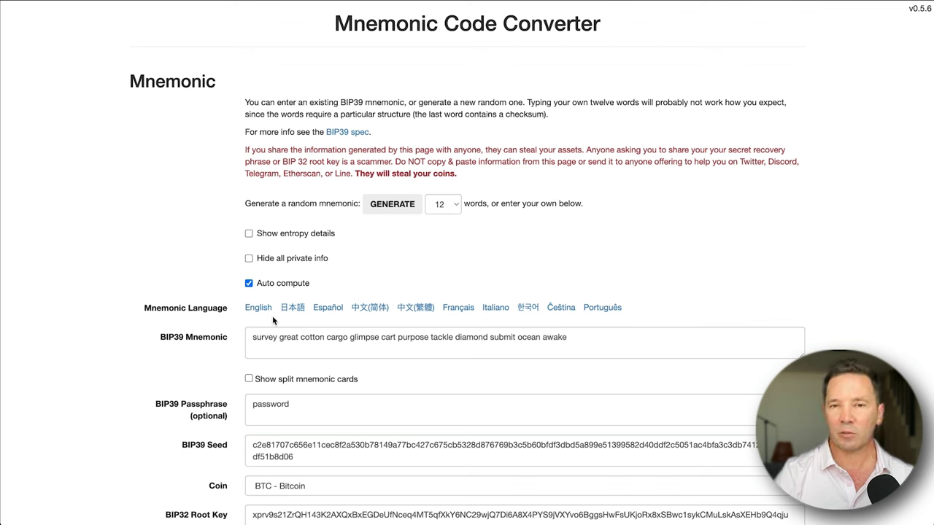
{"action": "scroll", "coordinate": [292, 342], "scroll_direction": "down", "scroll_amount": 5}
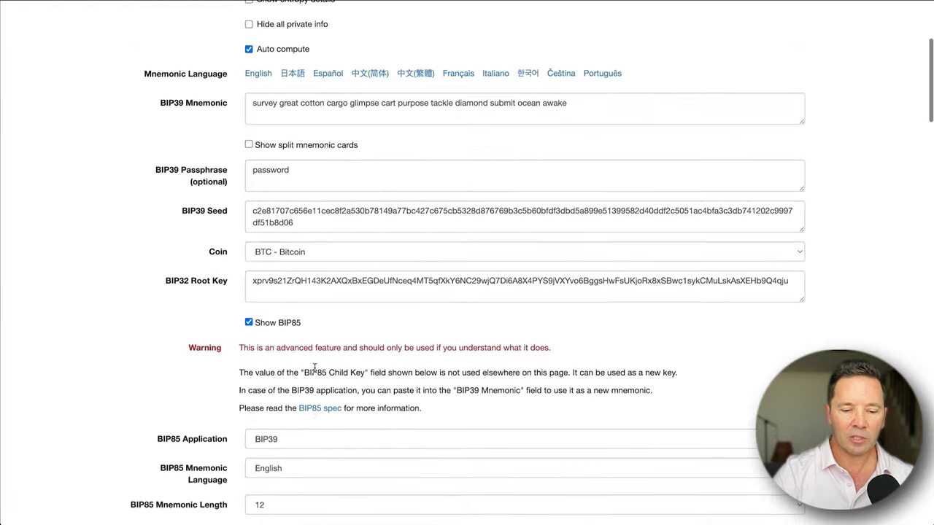
{"action": "scroll", "coordinate": [315, 368], "scroll_direction": "down", "scroll_amount": 2}
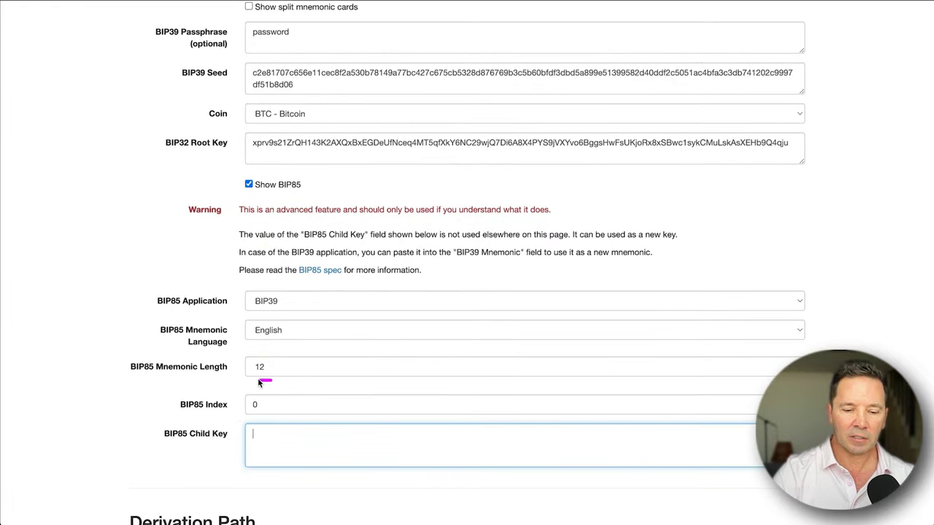
{"action": "mouse_move", "coordinate": [244, 416]}
{"action": "left_mouse_down"}
{"action": "mouse_move", "coordinate": [274, 391]}
{"action": "mouse_move", "coordinate": [262, 383]}
{"action": "left_mouse_up"}
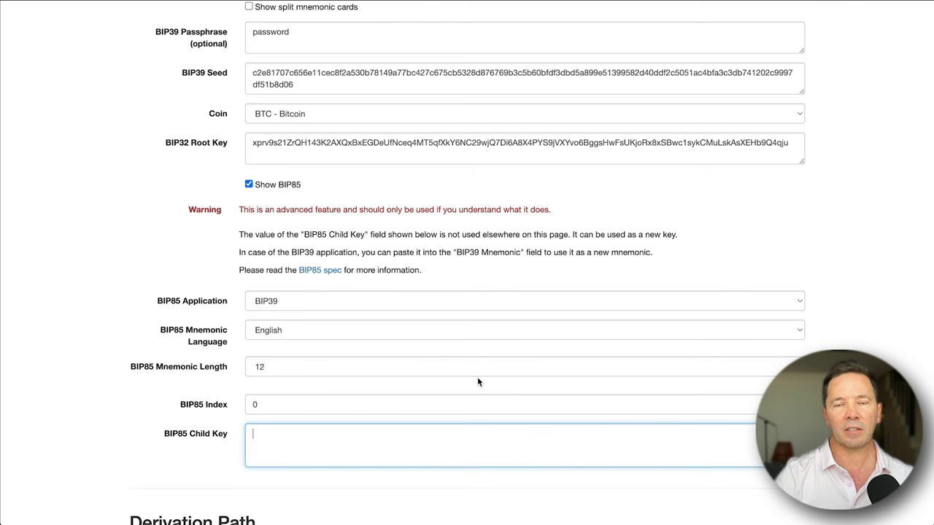
{"action": "scroll", "coordinate": [478, 380], "scroll_direction": "up", "scroll_amount": 4}
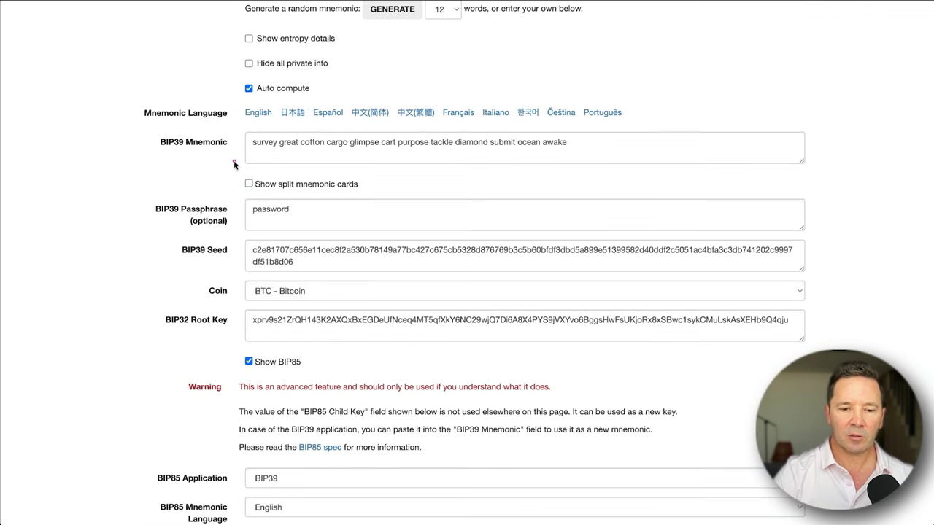
Erase the BIP39 passphrase and select the BIP85 Index value 0 for replacement.
{"action": "left_click_drag", "start_coordinate": [237, 151], "coordinate": [358, 153]}
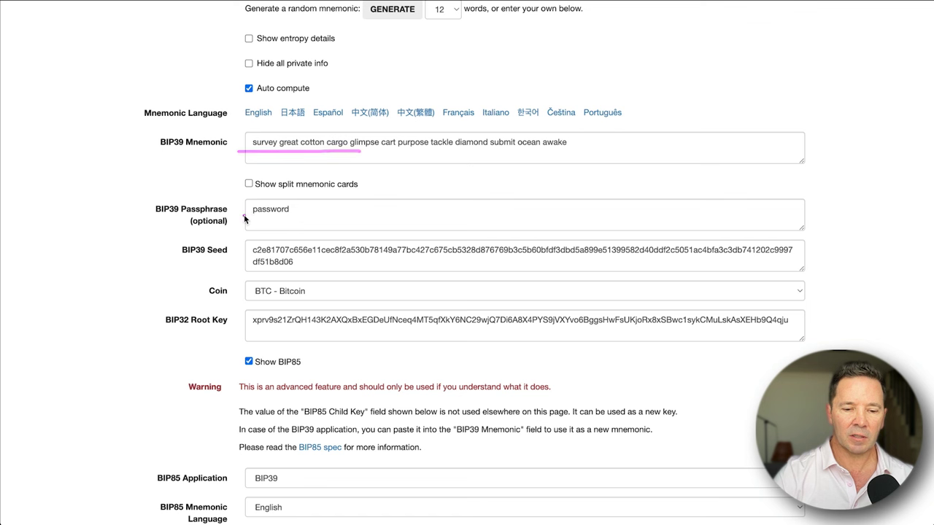
{"action": "left_click_drag", "start_coordinate": [253, 197], "coordinate": [253, 201]}
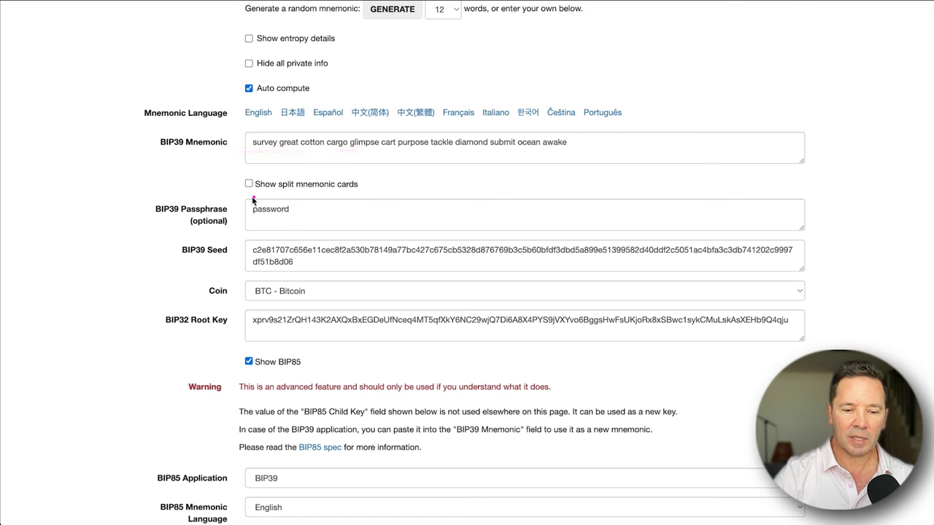
{"action": "left_click", "coordinate": [315, 209]}
{"action": "key", "text": "BackSpace"}
{"action": "key", "text": "BackSpace"}
{"action": "key", "text": "BackSpace"}
{"action": "key", "text": "BackSpace"}
{"action": "key", "text": "BackSpace"}
{"action": "key", "text": "BackSpace"}
{"action": "key", "text": "BackSpace"}
{"action": "key", "text": "BackSpace"}
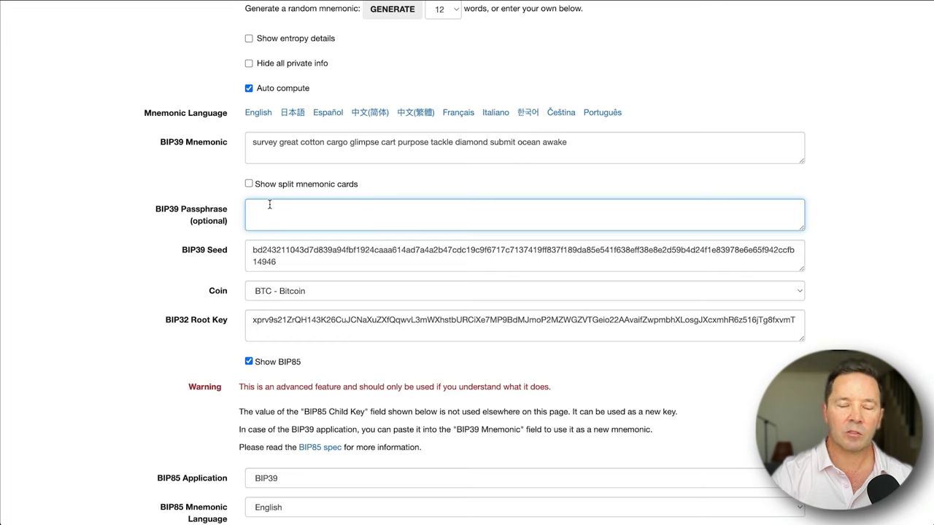
{"action": "scroll", "coordinate": [306, 281], "scroll_direction": "down", "scroll_amount": 4}
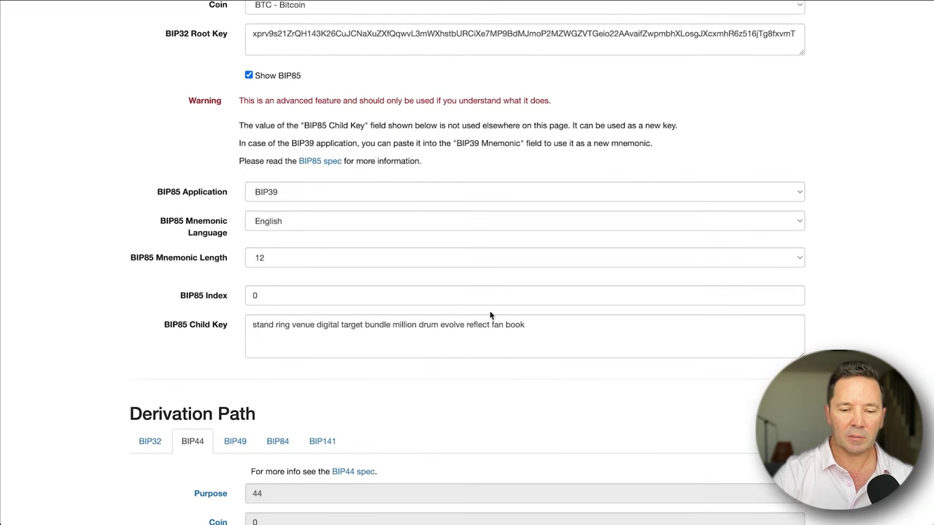
{"action": "double_click", "coordinate": [275, 295]}
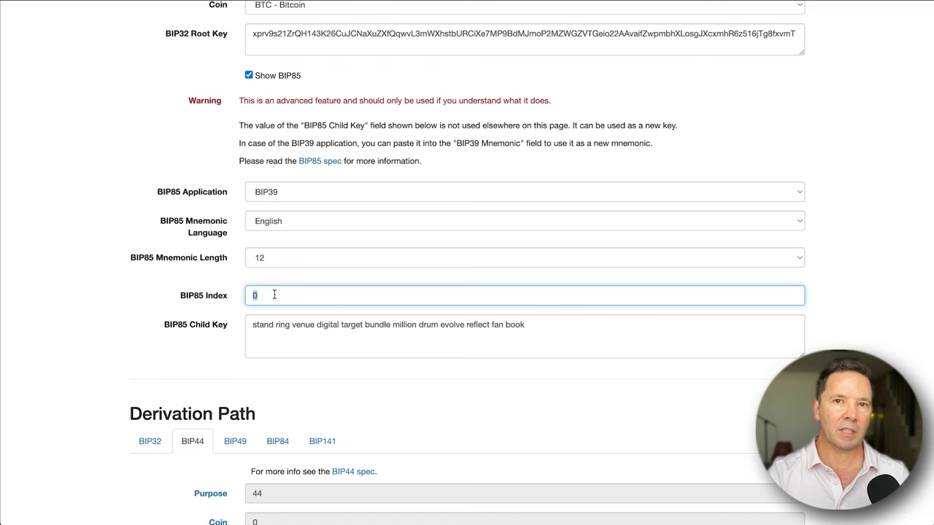
Set the BIP85 index to 5 and select the resulting 12-word child mnemonic.
{"action": "type", "text": "5"}
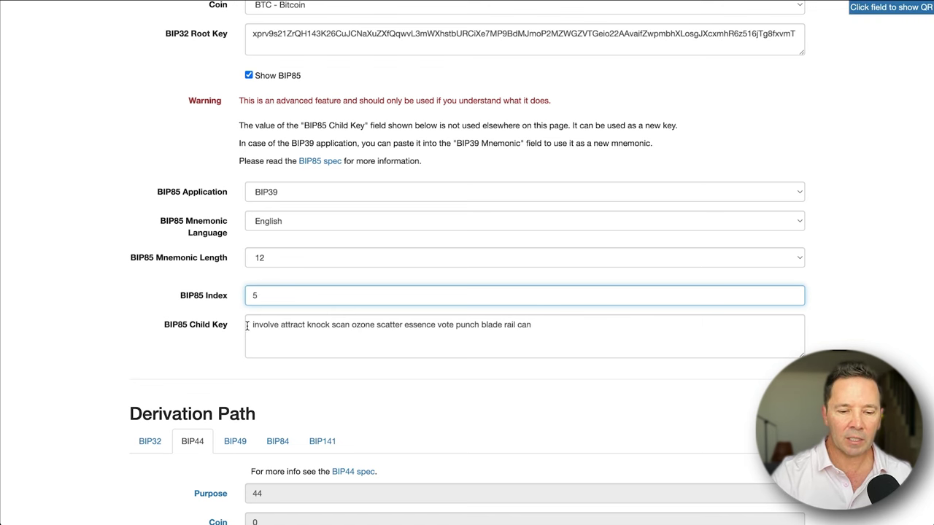
{"action": "left_click_drag", "start_coordinate": [248, 325], "coordinate": [574, 325]}
{"action": "key", "text": "super+c"}
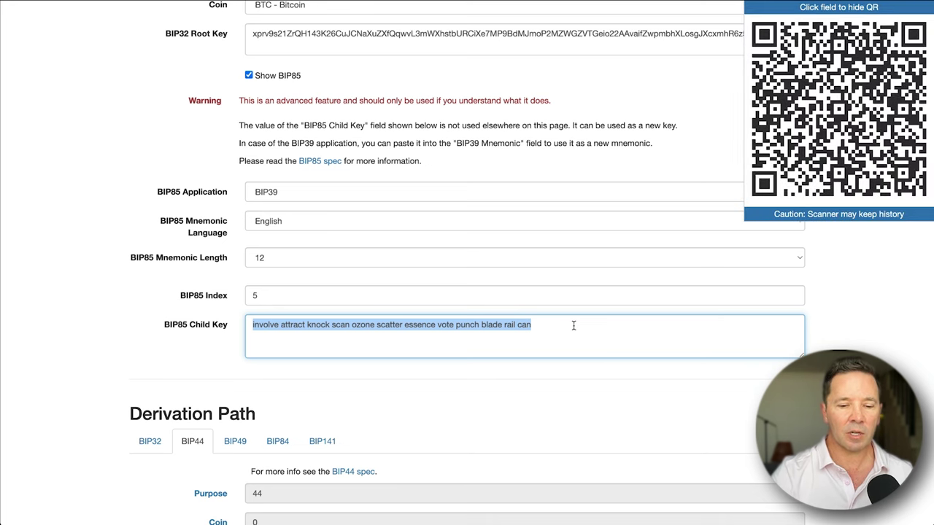
{"action": "scroll", "coordinate": [511, 252], "scroll_direction": "up", "scroll_amount": 5}
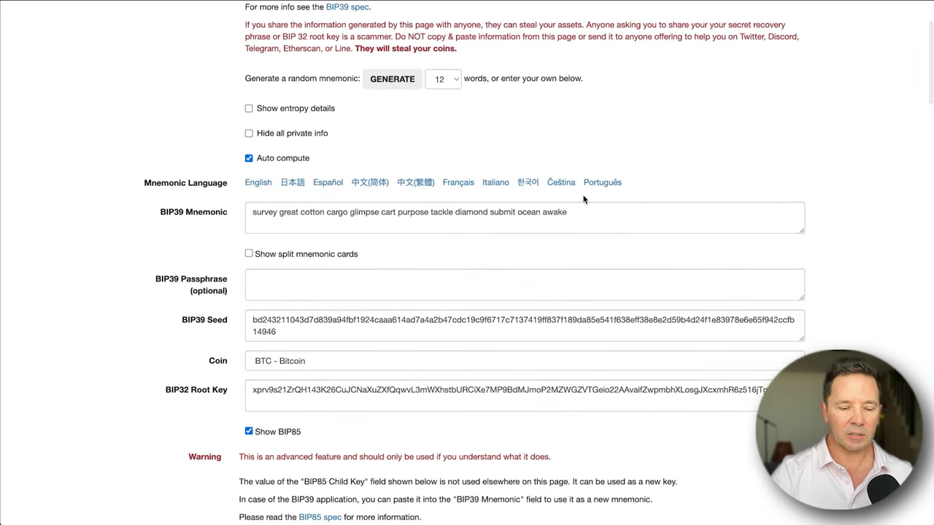
{"action": "mouse_move", "coordinate": [587, 199]}
{"action": "left_mouse_down"}
{"action": "mouse_move", "coordinate": [280, 187]}
{"action": "mouse_move", "coordinate": [245, 237]}
{"action": "mouse_move", "coordinate": [592, 210]}
{"action": "left_mouse_up"}
{"action": "mouse_move", "coordinate": [468, 332]}
{"action": "scroll", "coordinate": [468, 332], "scroll_direction": "down", "scroll_amount": 4}
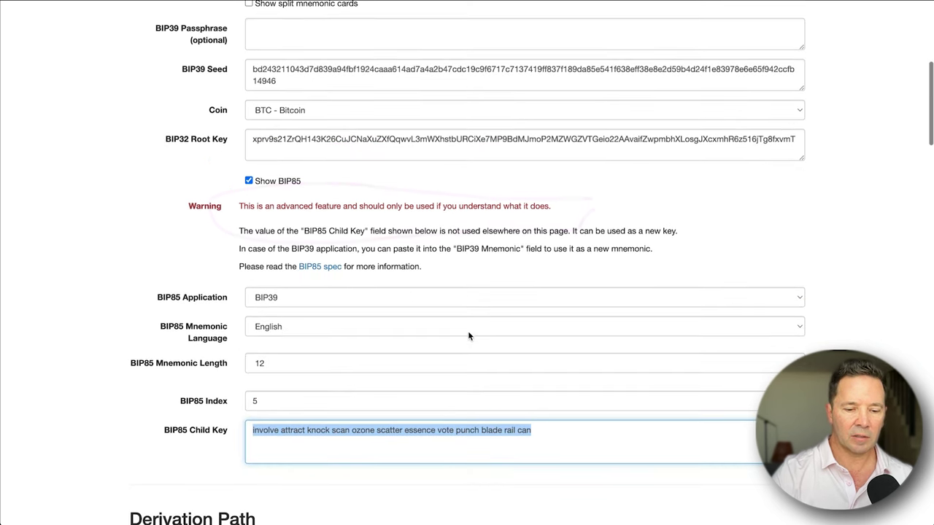
{"action": "mouse_move", "coordinate": [270, 391]}
{"action": "left_mouse_down"}
{"action": "mouse_move", "coordinate": [231, 402]}
{"action": "mouse_move", "coordinate": [261, 416]}
{"action": "mouse_move", "coordinate": [271, 388]}
{"action": "mouse_move", "coordinate": [255, 392]}
{"action": "left_mouse_up"}
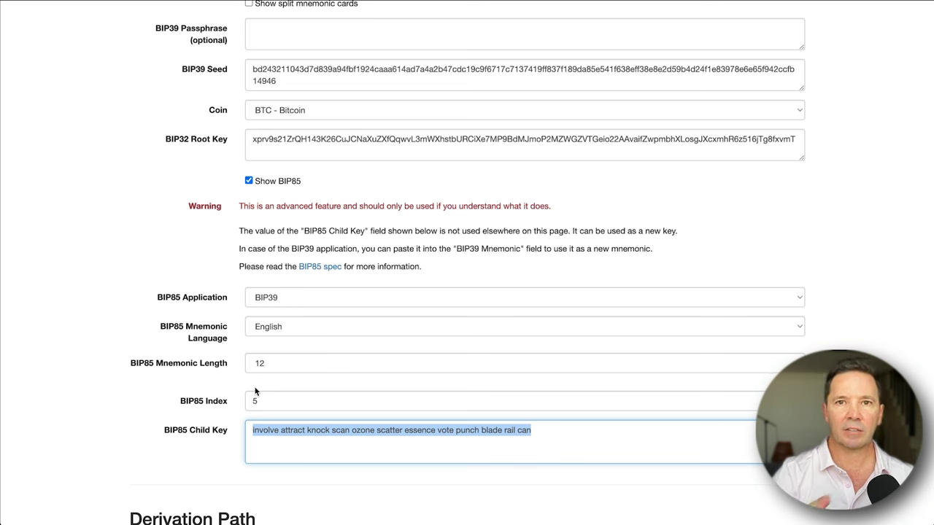
{"action": "scroll", "coordinate": [609, 234], "scroll_direction": "up", "scroll_amount": 5}
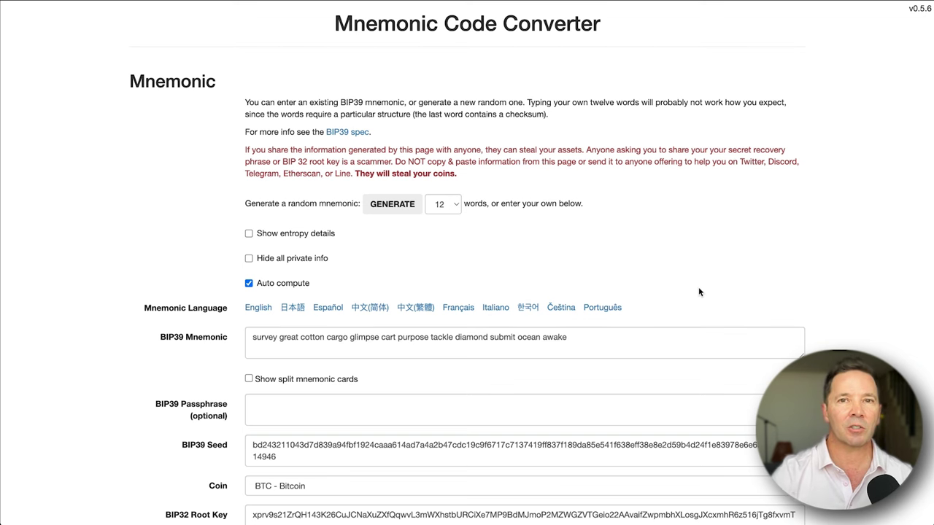
Select the entire current 12-word phrase in the BIP39 Mnemonic box.
{"action": "scroll", "coordinate": [698, 287], "scroll_direction": "down", "scroll_amount": 10}
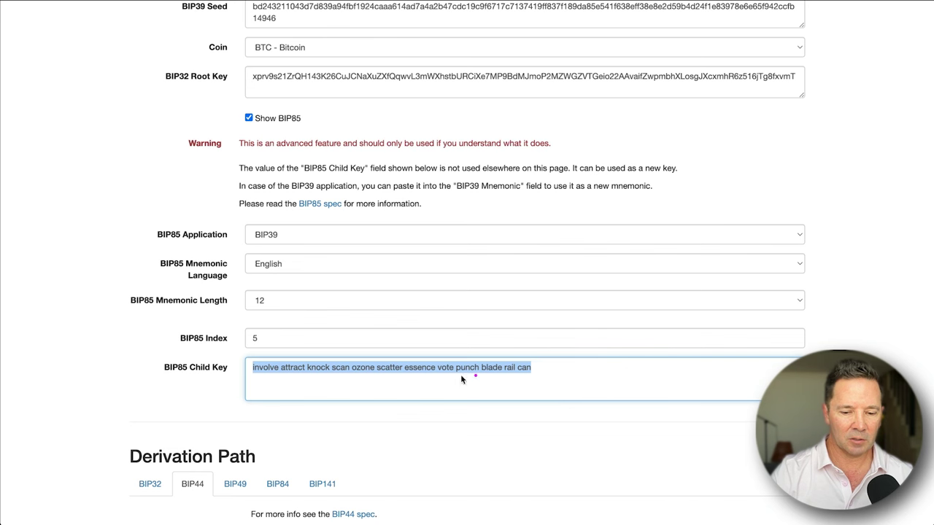
{"action": "mouse_move", "coordinate": [243, 358]}
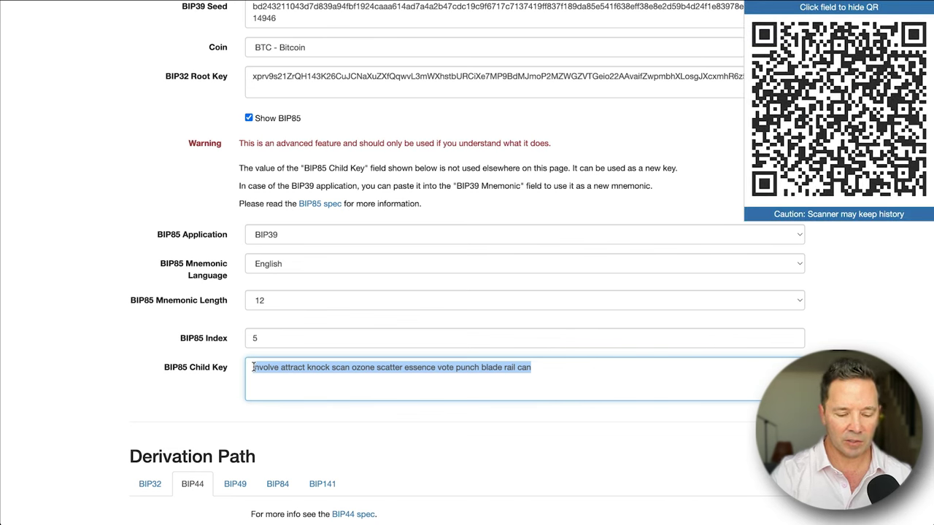
{"action": "scroll", "coordinate": [254, 367], "scroll_direction": "up", "scroll_amount": 10}
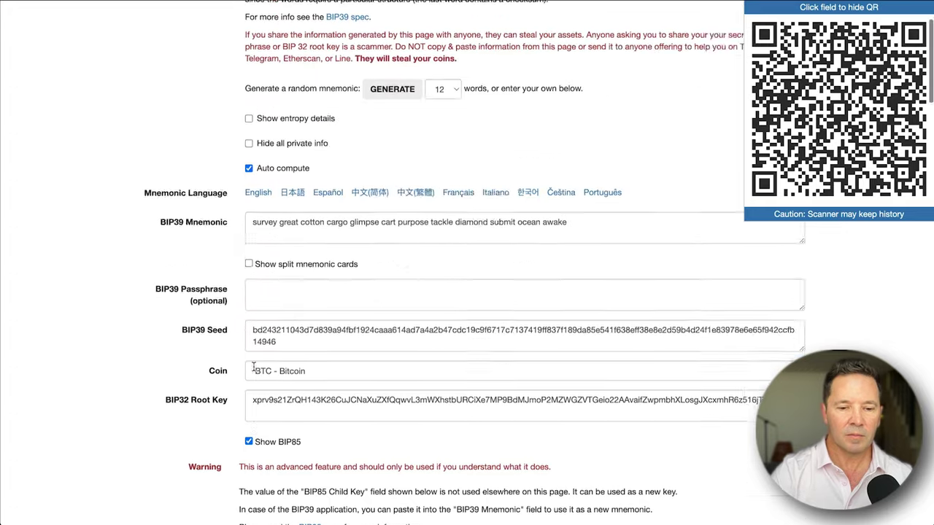
{"action": "double_click", "coordinate": [272, 336]}
{"action": "triple_click", "coordinate": [272, 336]}
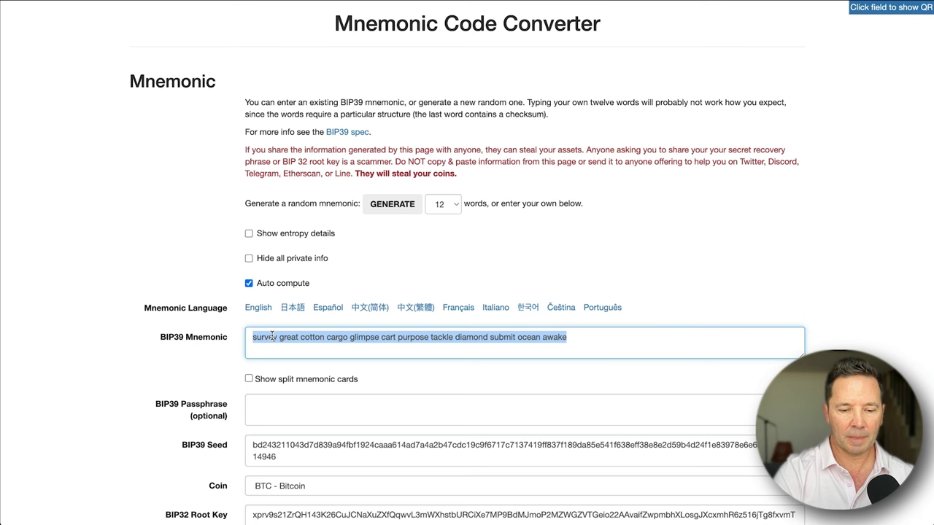
Paste the BIP85 child mnemonic over the old phrase in the BIP39 Mnemonic box.
{"action": "key", "text": "super+v"}
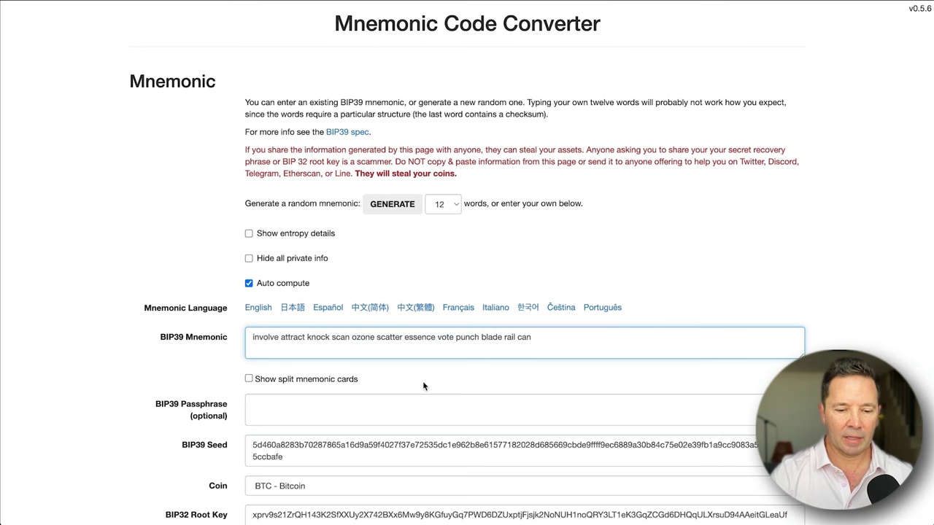
{"action": "scroll", "coordinate": [423, 380], "scroll_direction": "down", "scroll_amount": 2}
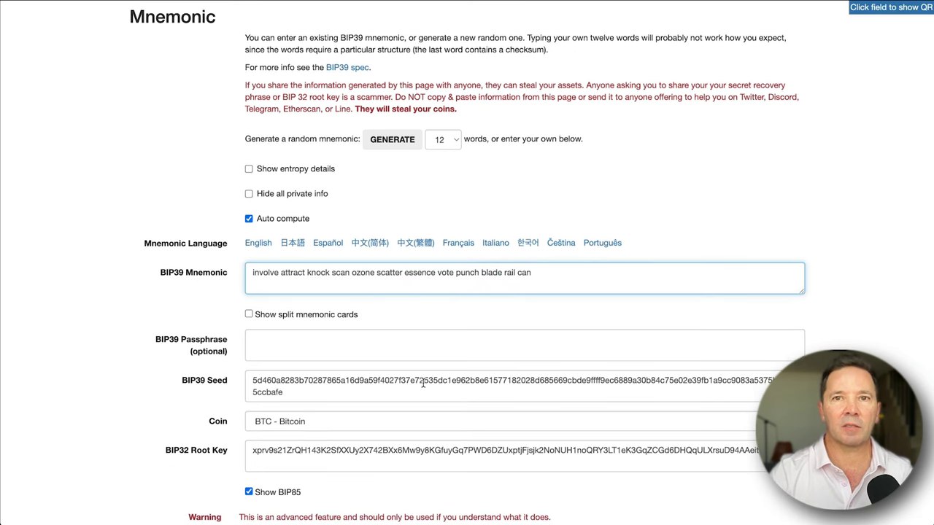
{"action": "scroll", "coordinate": [423, 383], "scroll_direction": "down", "scroll_amount": 3}
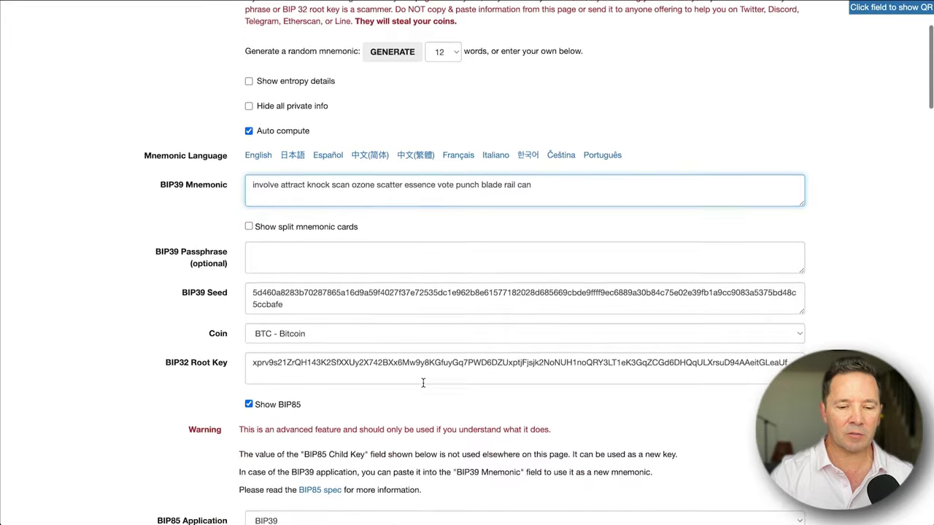
{"action": "scroll", "coordinate": [422, 383], "scroll_direction": "down", "scroll_amount": 10}
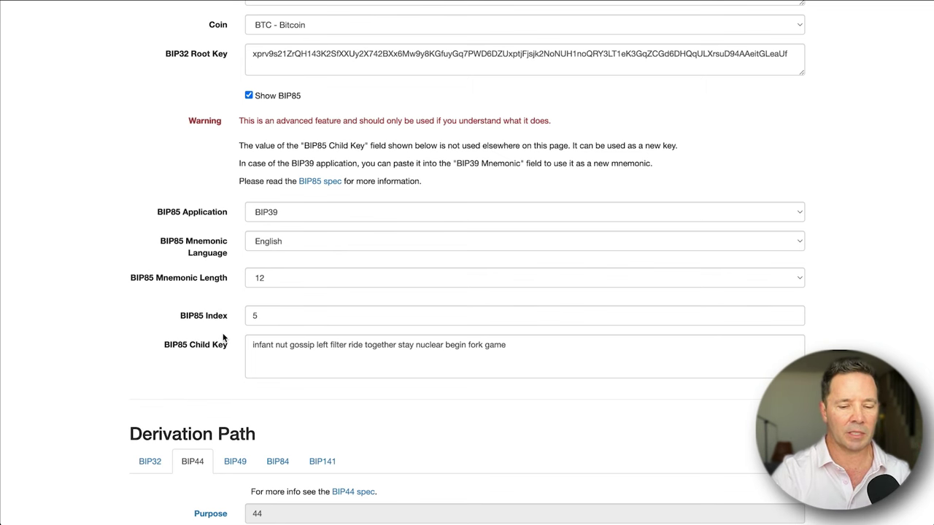
{"action": "scroll", "coordinate": [224, 338], "scroll_direction": "up", "scroll_amount": 7}
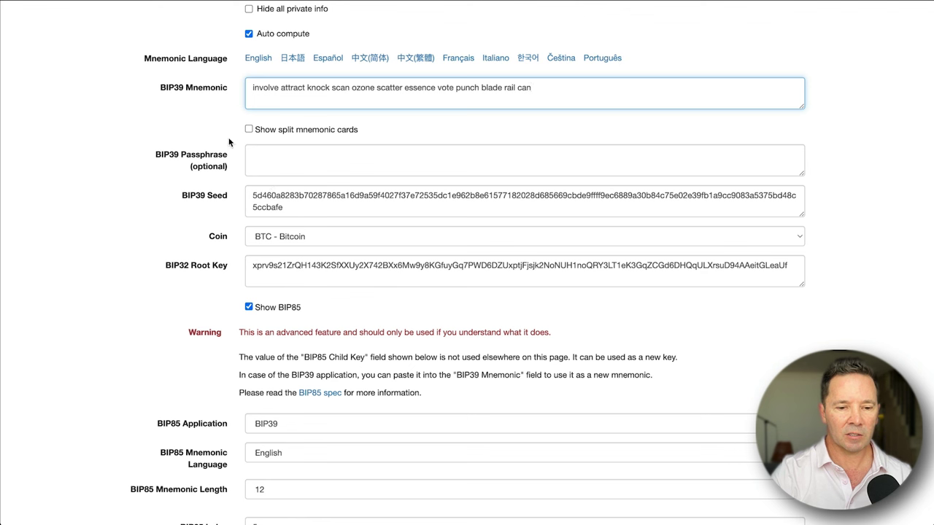
Enter the BIP39 passphrase for the pasted child mnemonic and mark the new words.
{"action": "left_click", "coordinate": [148, 149]}
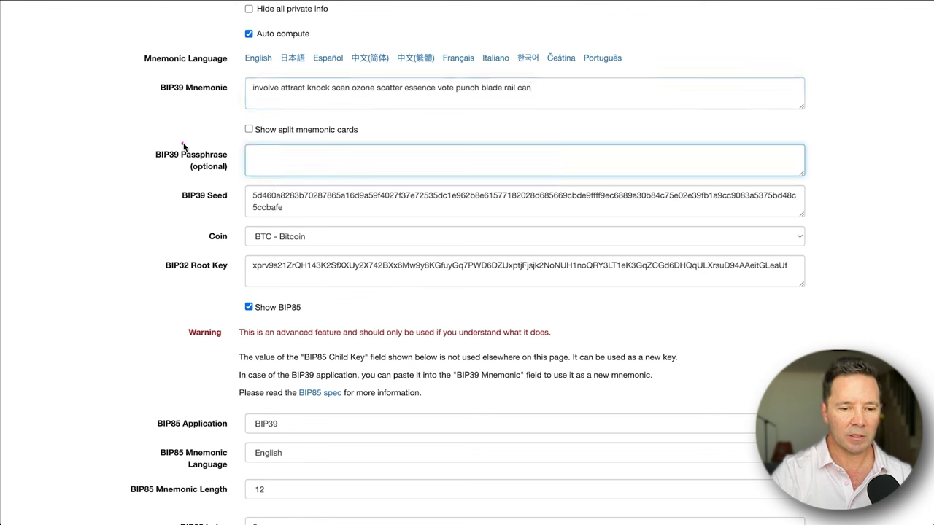
{"action": "mouse_move", "coordinate": [184, 140]}
{"action": "left_mouse_down"}
{"action": "mouse_move", "coordinate": [148, 166]}
{"action": "mouse_move", "coordinate": [217, 182]}
{"action": "mouse_move", "coordinate": [170, 136]}
{"action": "left_mouse_up"}
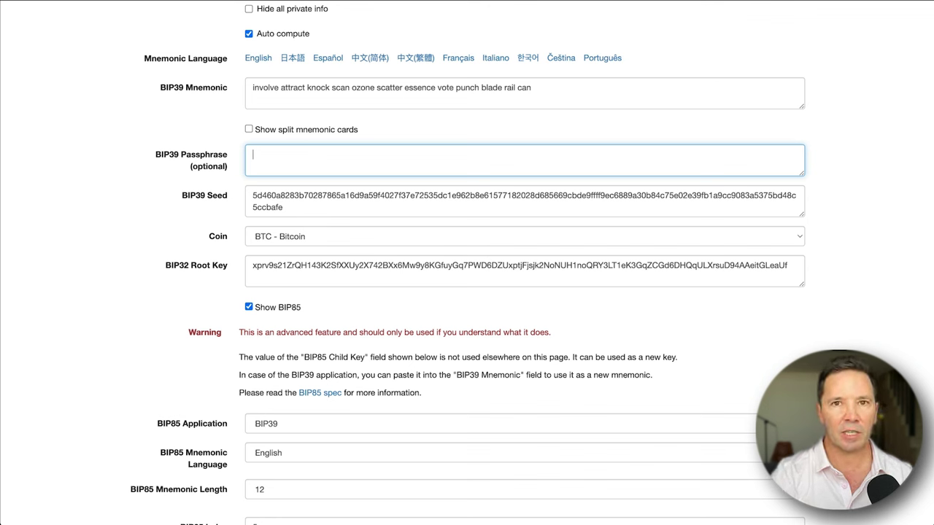
{"action": "type", "text": "pas"}
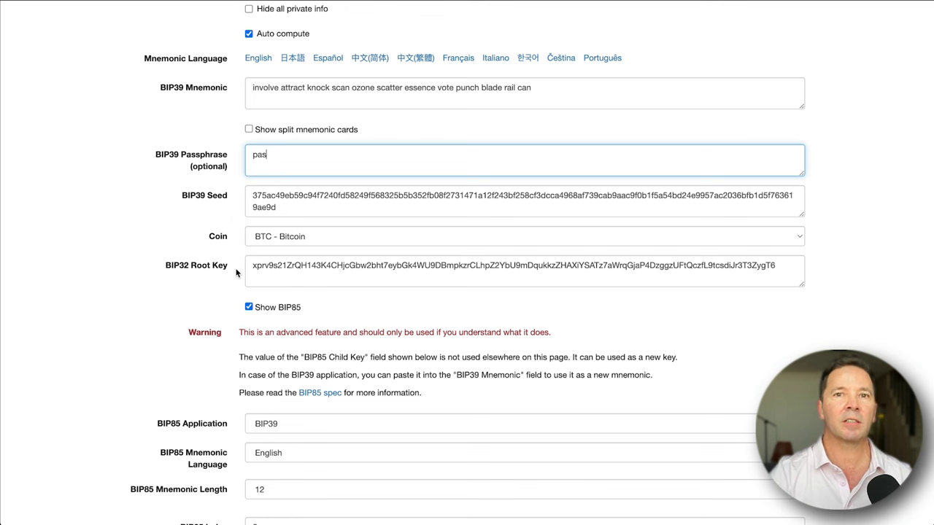
{"action": "type", "text": "sword"}
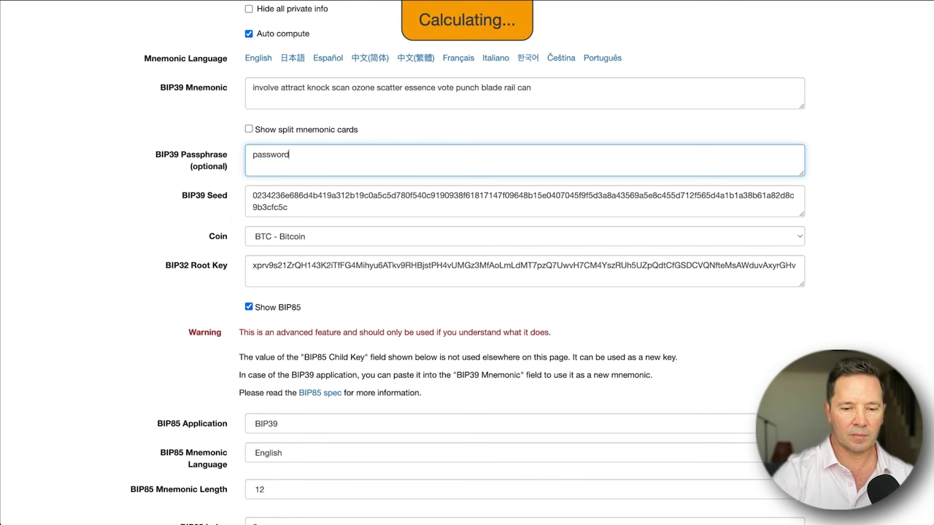
{"action": "left_click_drag", "start_coordinate": [254, 98], "coordinate": [430, 102]}
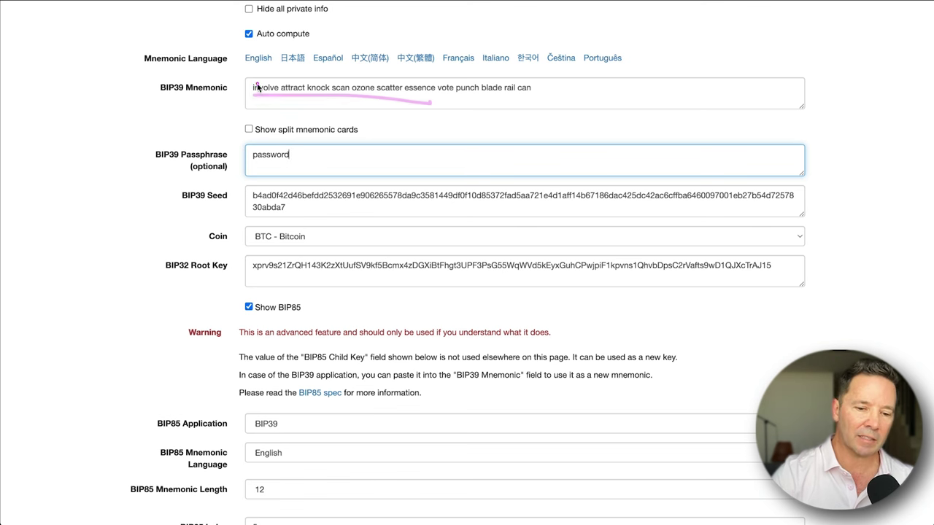
{"action": "mouse_move", "coordinate": [257, 73]}
{"action": "left_mouse_down"}
{"action": "mouse_move", "coordinate": [251, 84]}
{"action": "mouse_move", "coordinate": [278, 106]}
{"action": "left_mouse_up"}
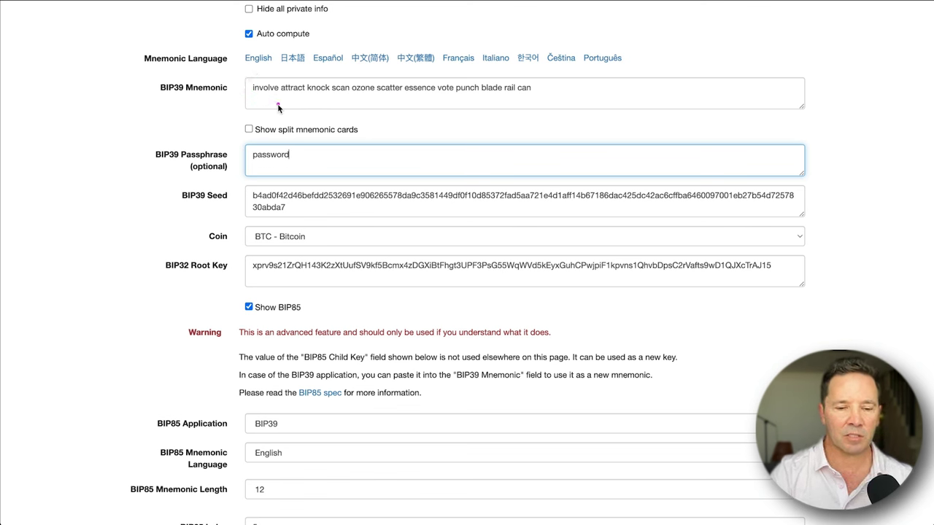
{"action": "left_click", "coordinate": [311, 176]}
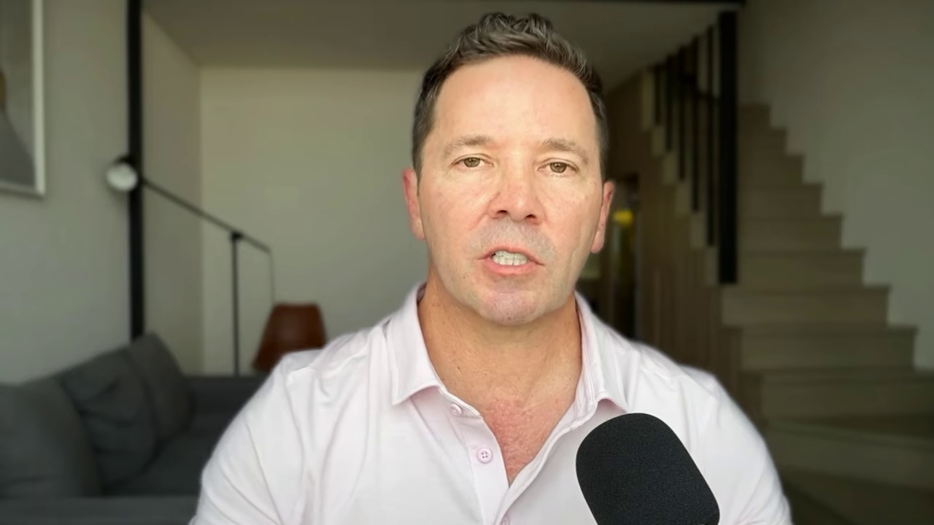